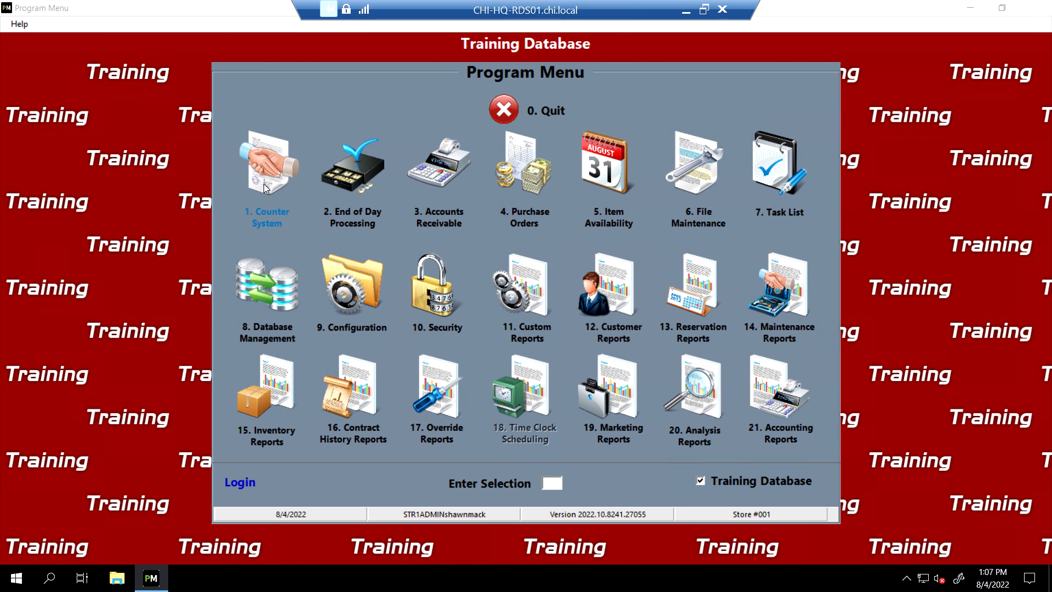
Open the Counter System and enter the operator password
{"action": "left_click", "coordinate": [277, 216]}
{"action": "type", "text": "****"}
{"action": "key", "text": "Return"}
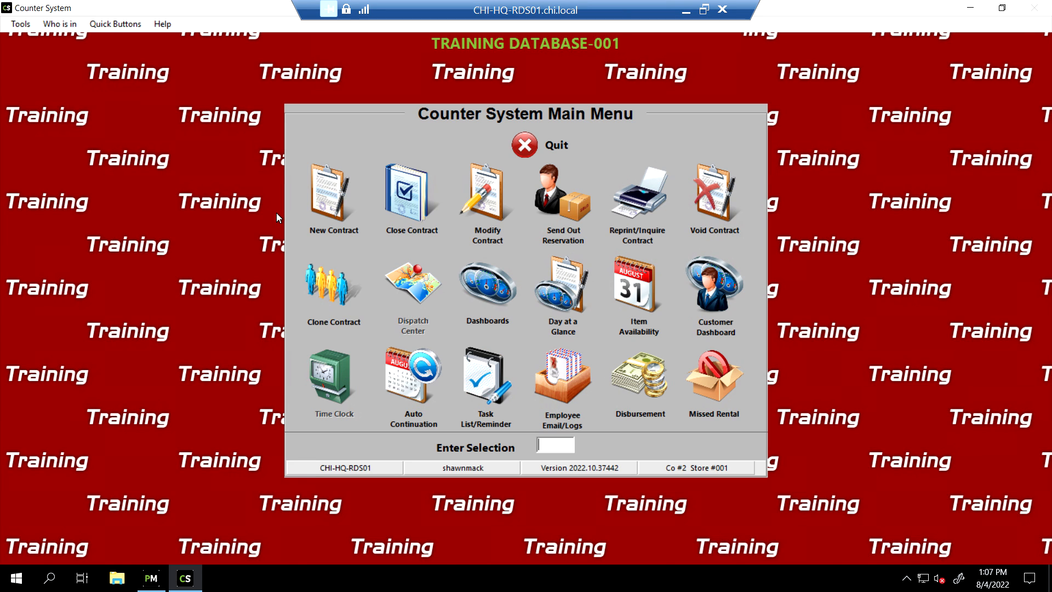
Start a new quote contract valid through 11/14/2022 with a quote time of 9:00AM
{"action": "left_click", "coordinate": [323, 229]}
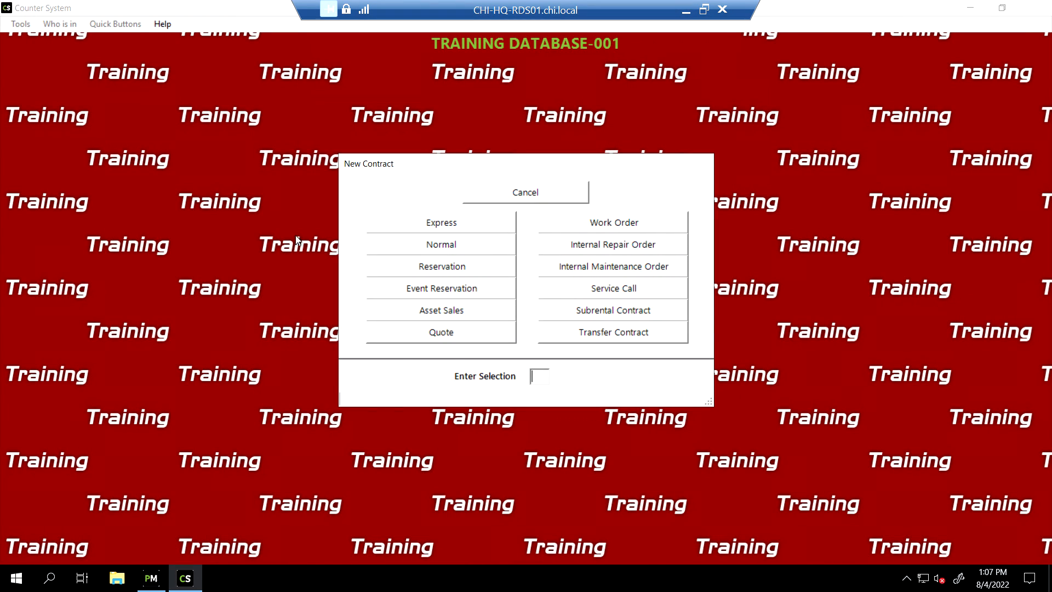
{"action": "left_click", "coordinate": [468, 335]}
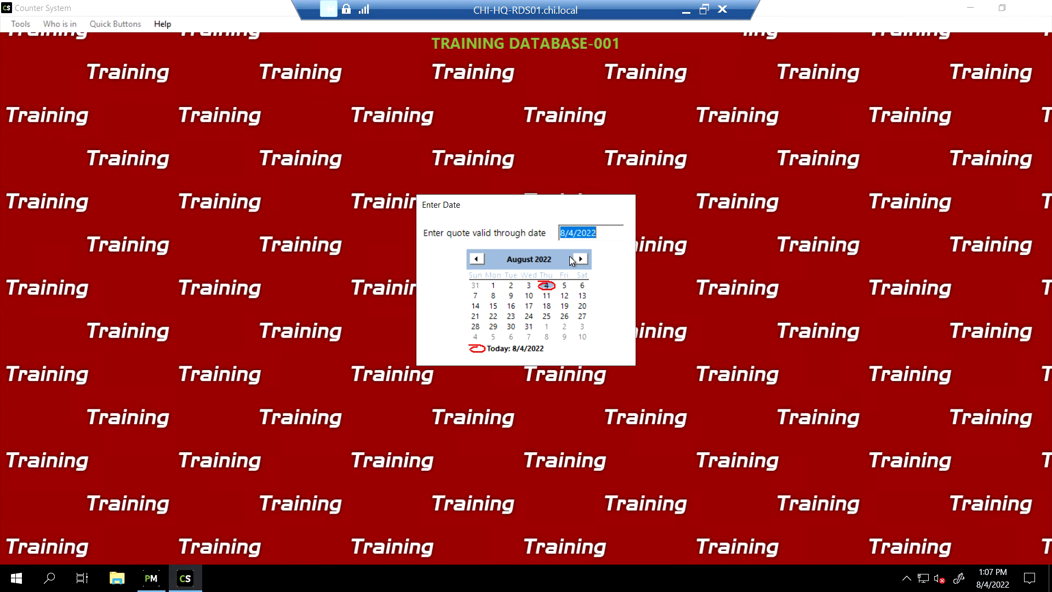
{"action": "left_click", "coordinate": [581, 262]}
{"action": "left_click", "coordinate": [581, 262]}
{"action": "left_click", "coordinate": [579, 262]}
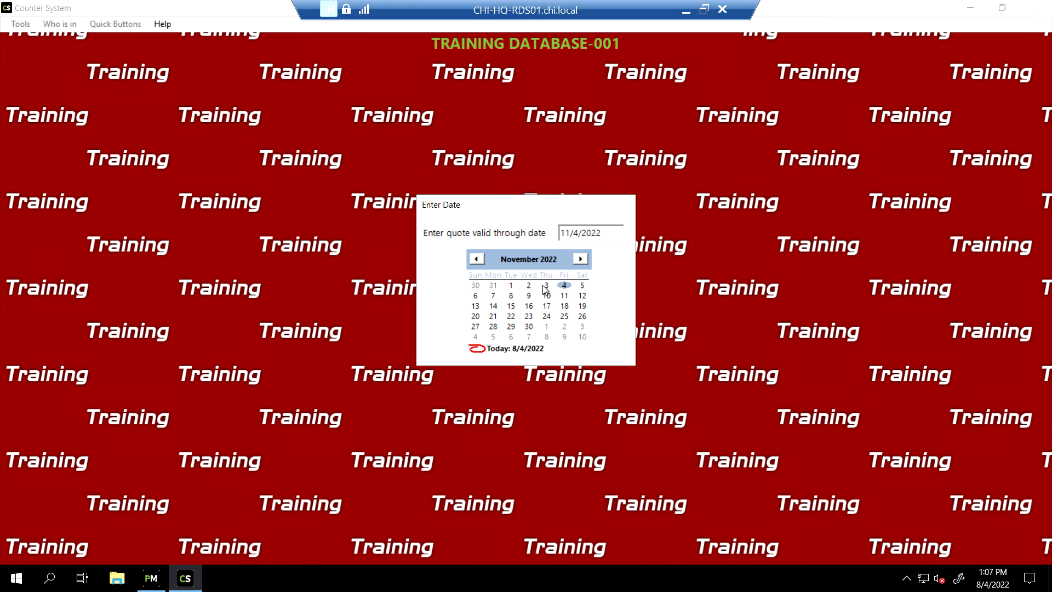
{"action": "left_click", "coordinate": [495, 306]}
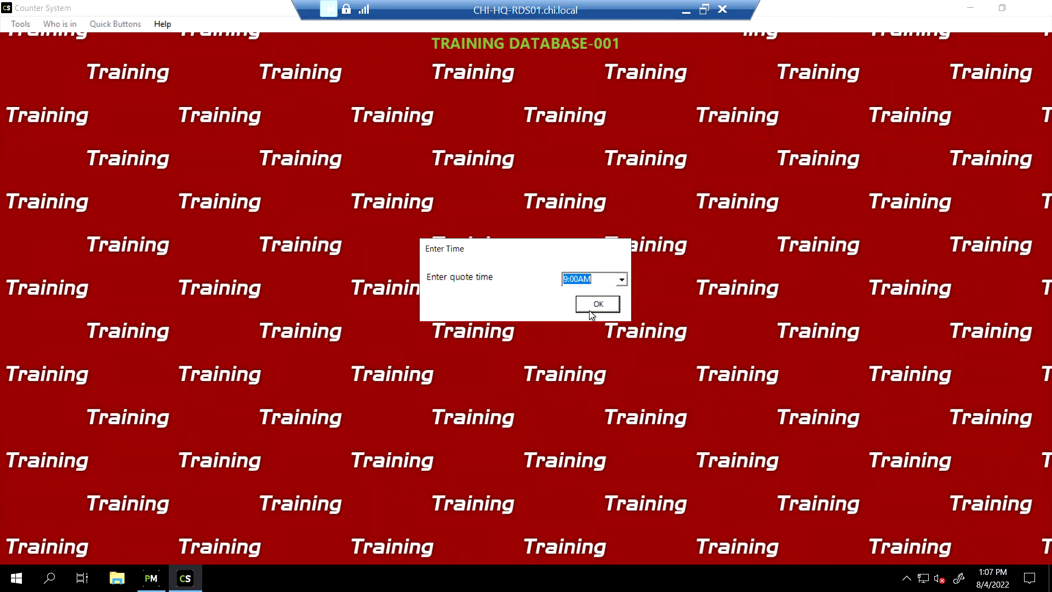
{"action": "left_click", "coordinate": [600, 305]}
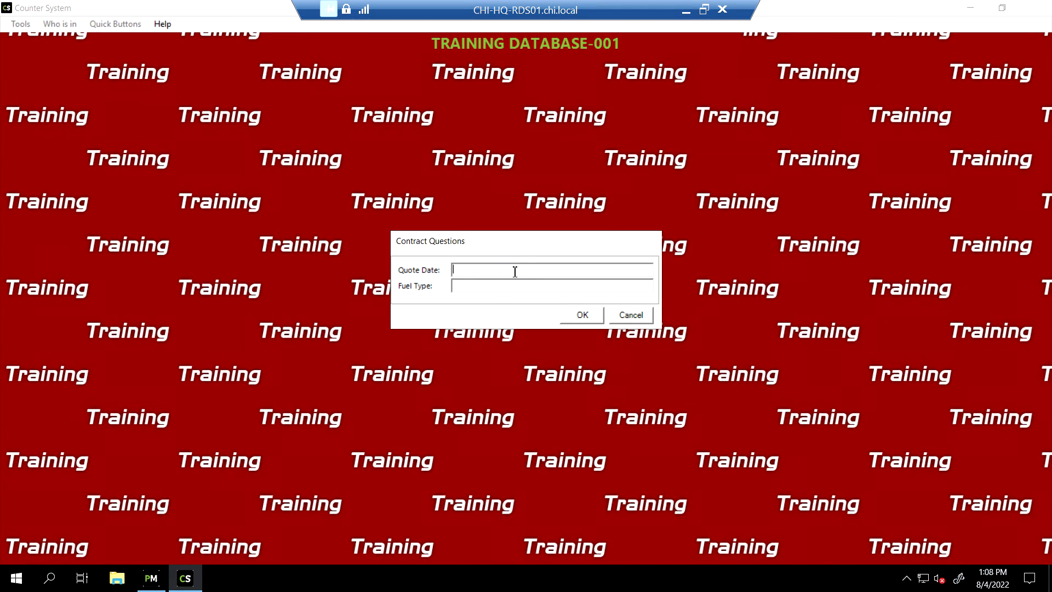
Answer the contract questions with quote date 7-7-2022 and fuel type LP
{"action": "type", "text": "7-7-2022"}
{"action": "left_click", "coordinate": [487, 289]}
{"action": "type", "text": "NG"}
{"action": "key", "text": "BackSpace"}
{"action": "key", "text": "BackSpace"}
{"action": "type", "text": "LP"}
{"action": "key", "text": "BackSpace"}
{"action": "key", "text": "BackSpace"}
{"action": "type", "text": "LP"}
{"action": "left_click", "coordinate": [584, 315]}
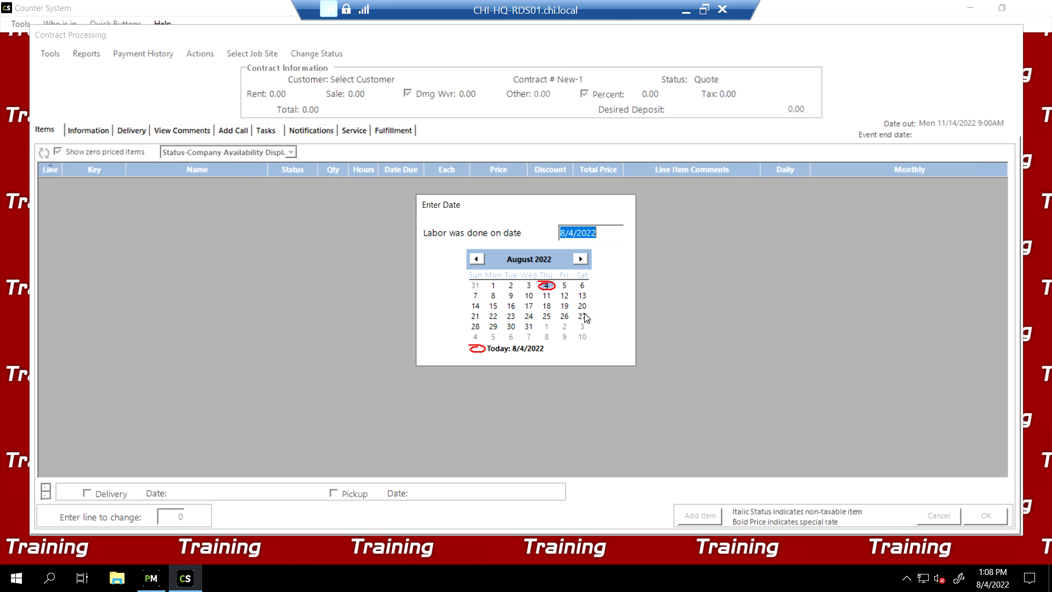
Set the drive time labor line's date to 11/14/2022 and its start time to 9:00AM
{"action": "left_click", "coordinate": [585, 260]}
{"action": "left_click", "coordinate": [580, 259]}
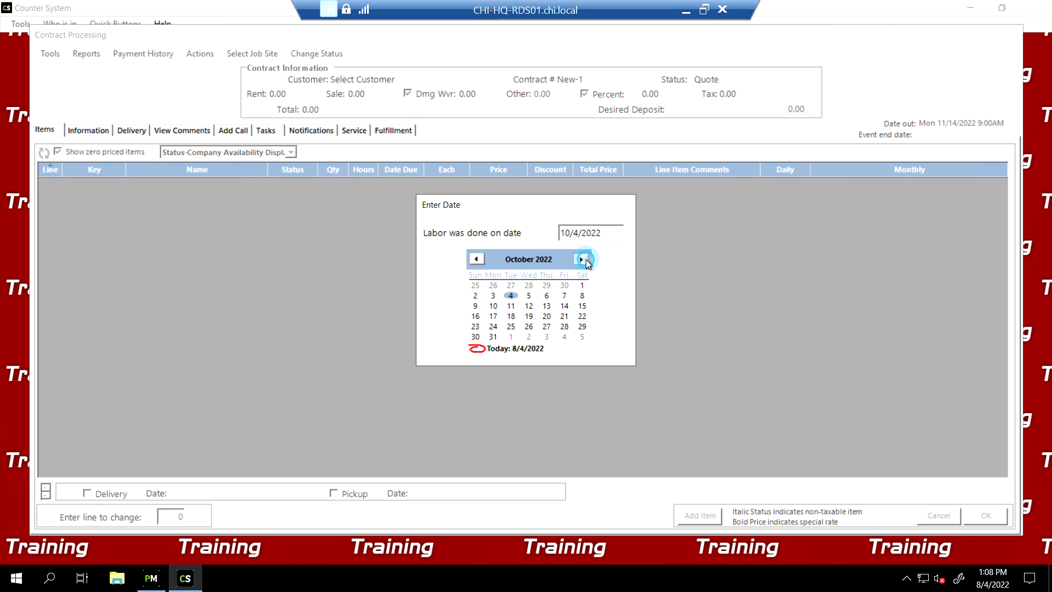
{"action": "left_click", "coordinate": [581, 259]}
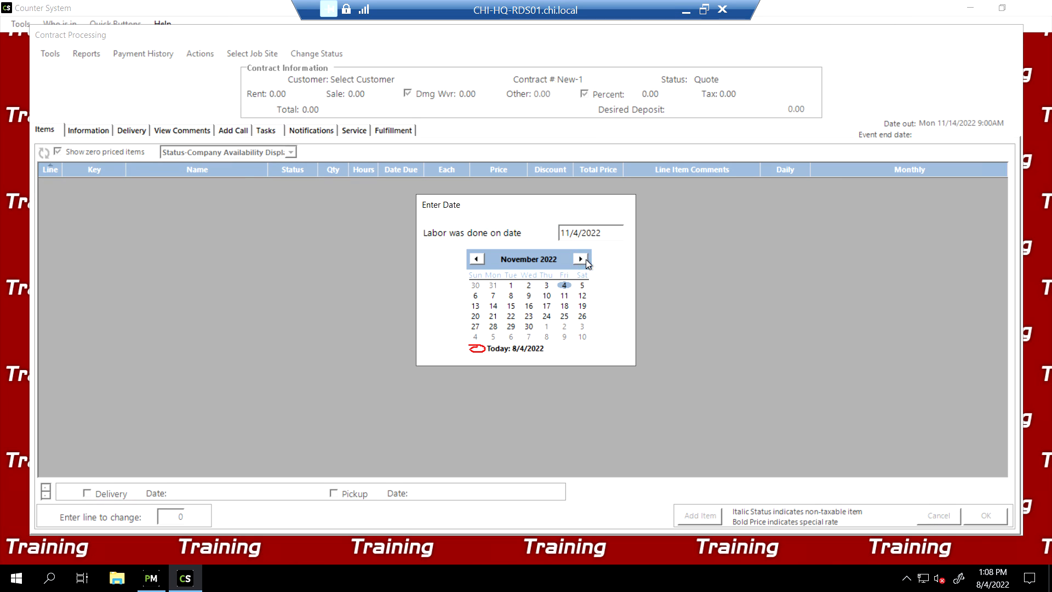
{"action": "left_click", "coordinate": [494, 307]}
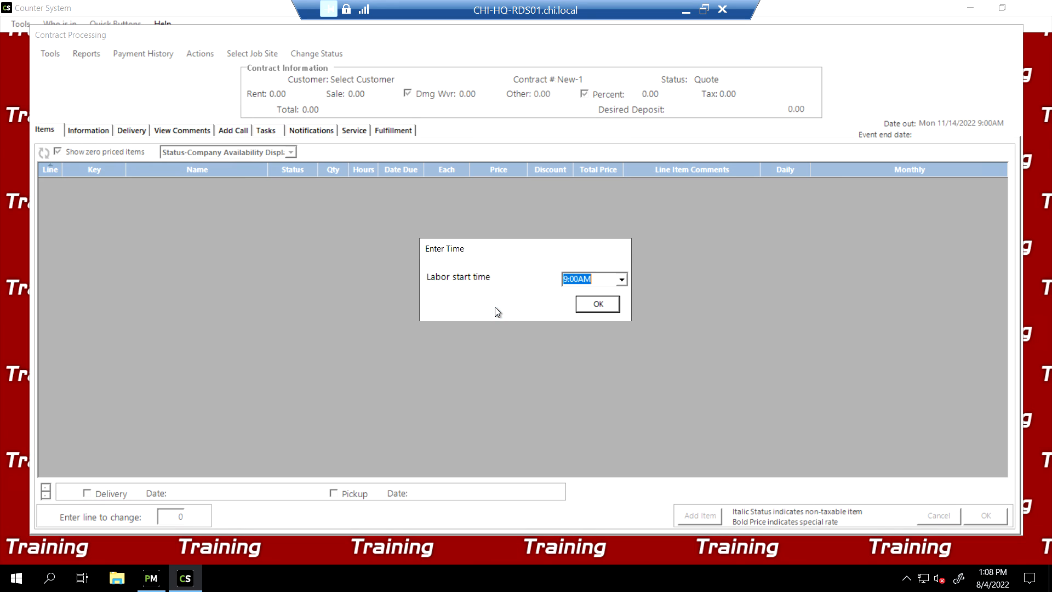
{"action": "left_click", "coordinate": [603, 304]}
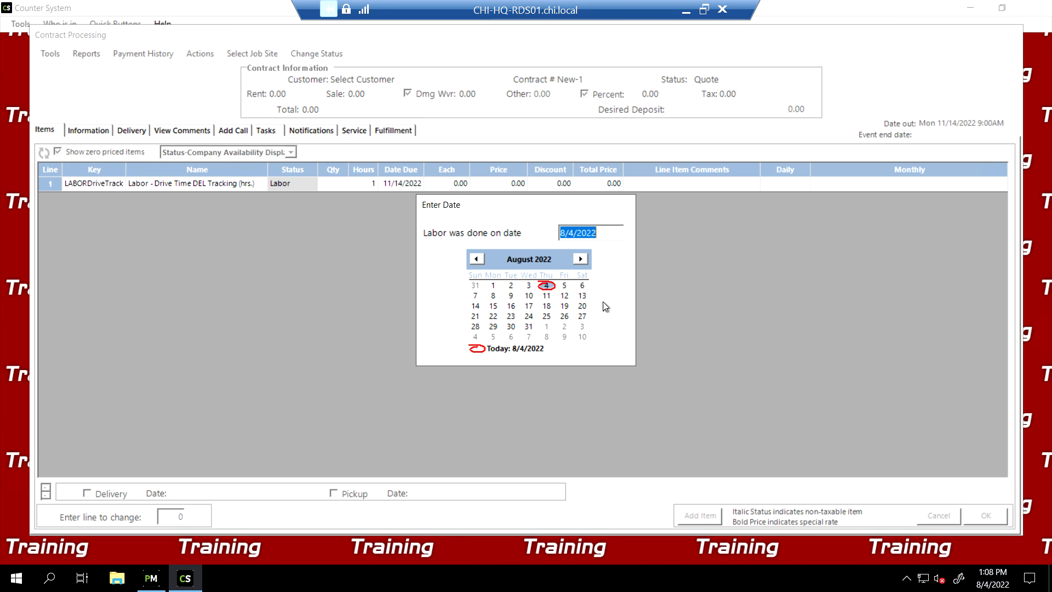
Set the onsite labor line to 11/14/2022 at 9:00AM and leave the inventory selection without adding items
{"action": "left_click", "coordinate": [583, 262]}
{"action": "left_click", "coordinate": [582, 262]}
{"action": "left_click", "coordinate": [583, 262]}
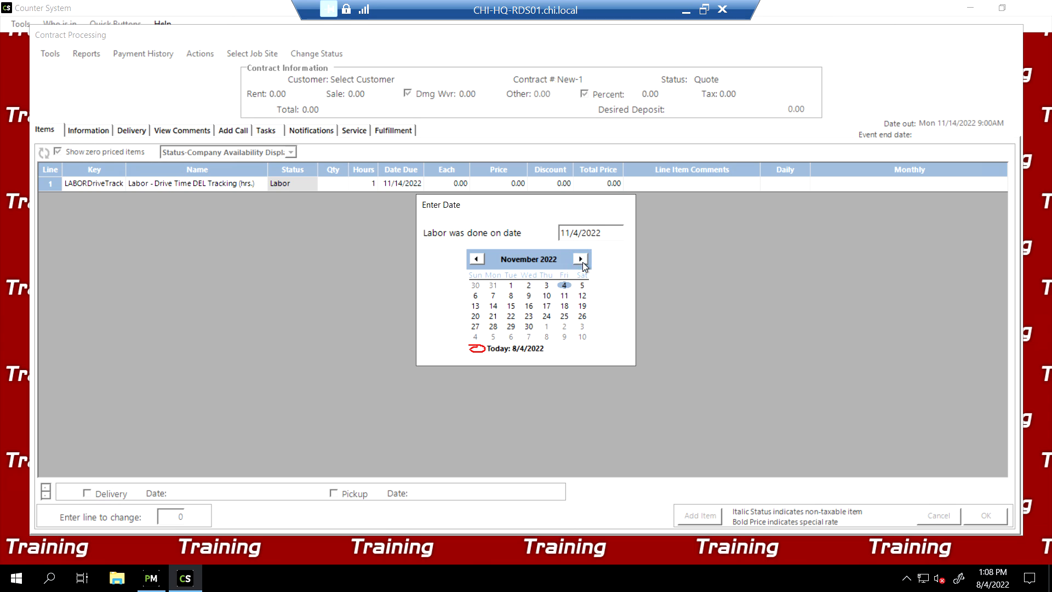
{"action": "left_click", "coordinate": [497, 308]}
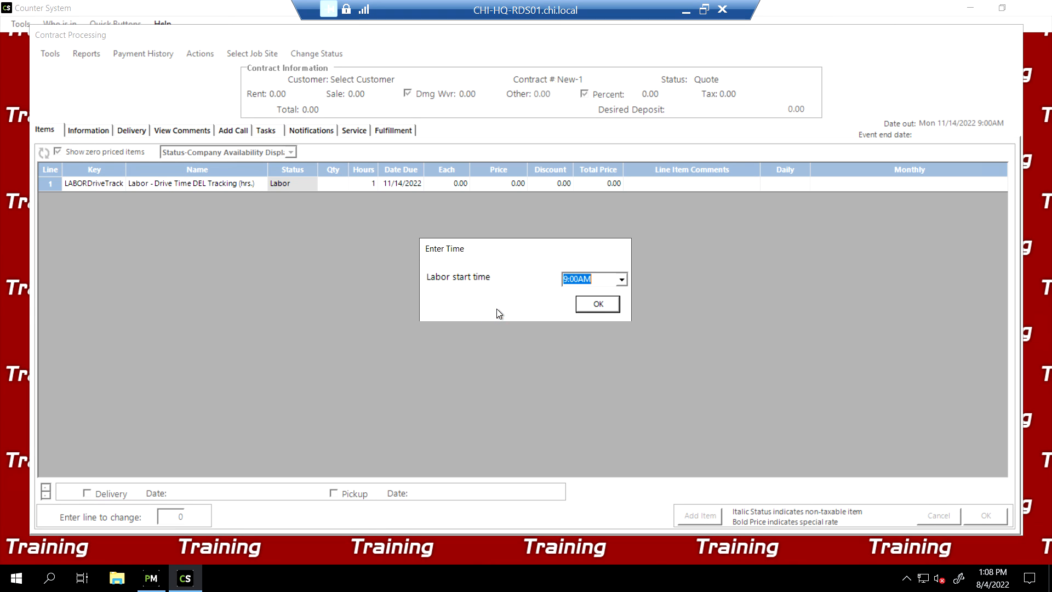
{"action": "left_click", "coordinate": [595, 310]}
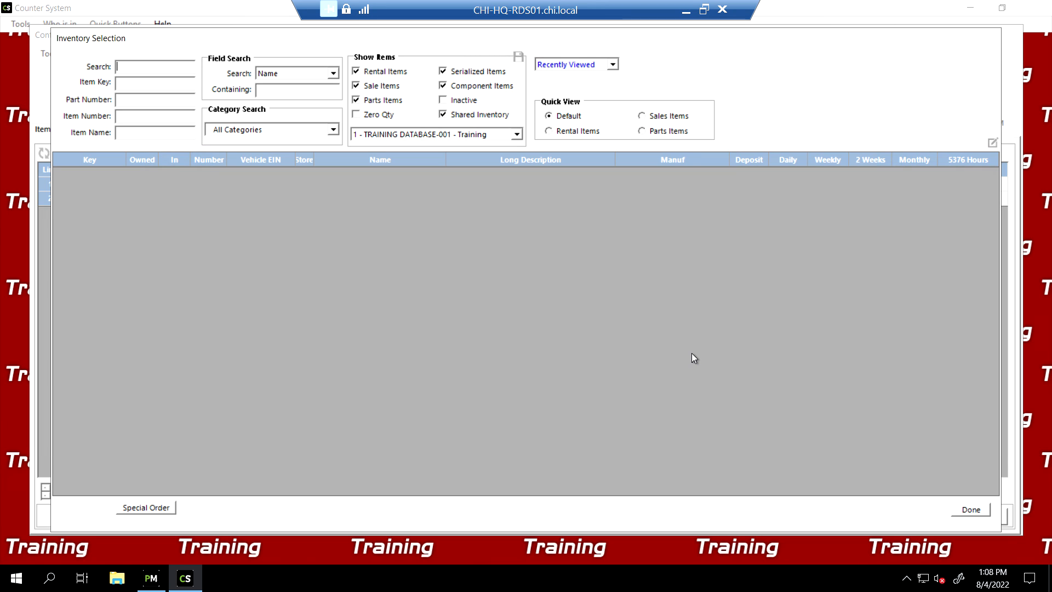
{"action": "left_click", "coordinate": [971, 510]}
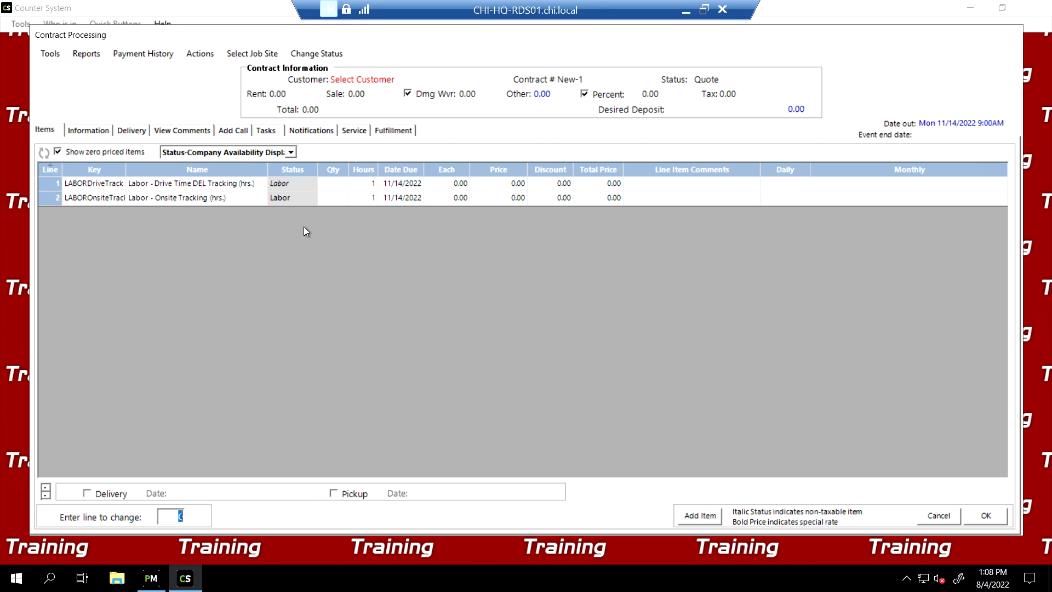
Search the account customers for "frana" and select Frana Companies, Inc for the quote
{"action": "left_click", "coordinate": [376, 81]}
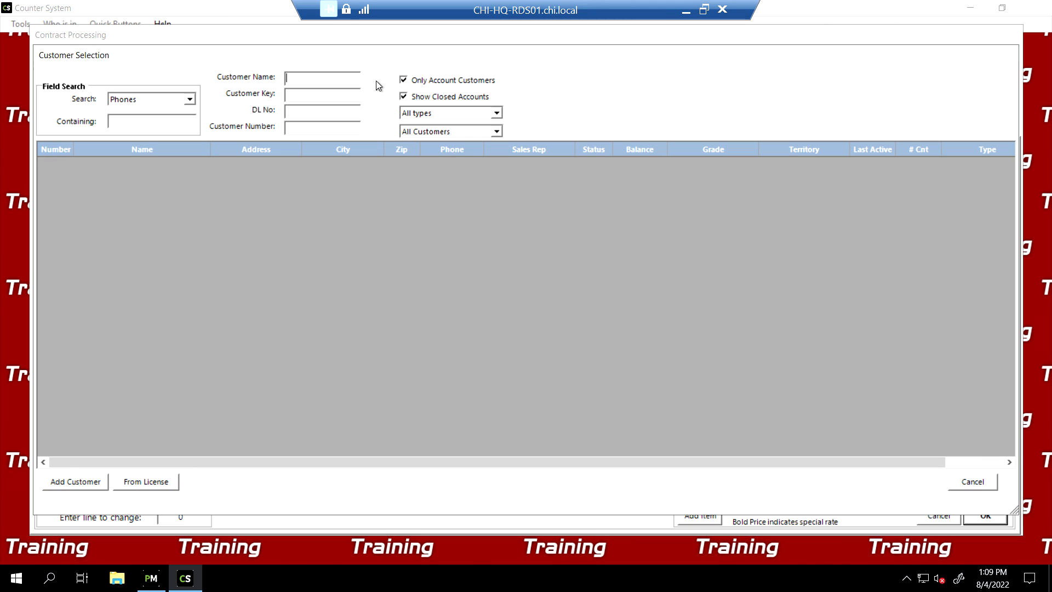
{"action": "type", "text": "frana"}
{"action": "key", "text": "Return"}
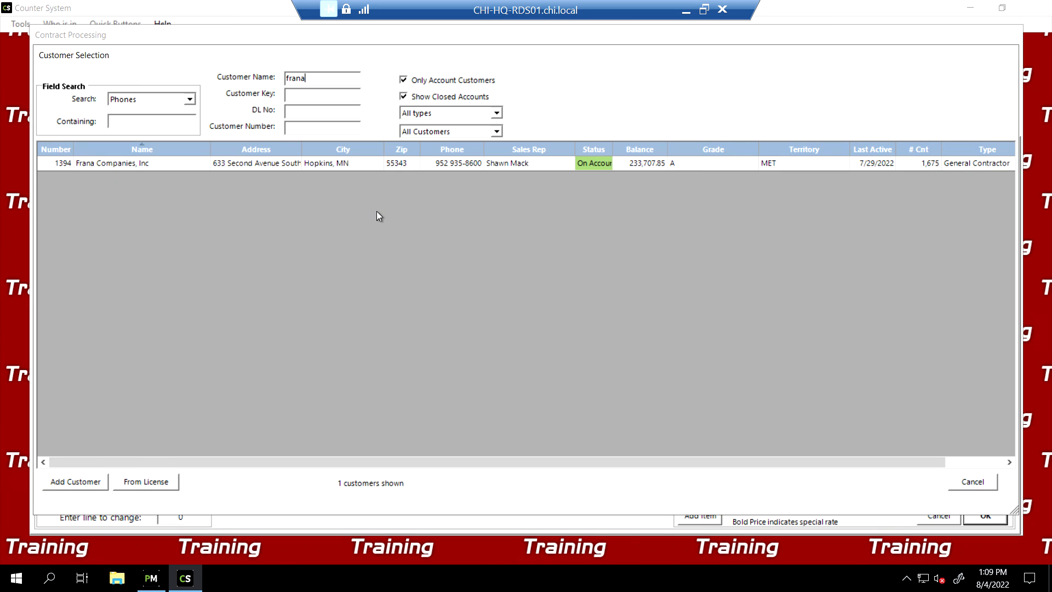
{"action": "double_click", "coordinate": [176, 165]}
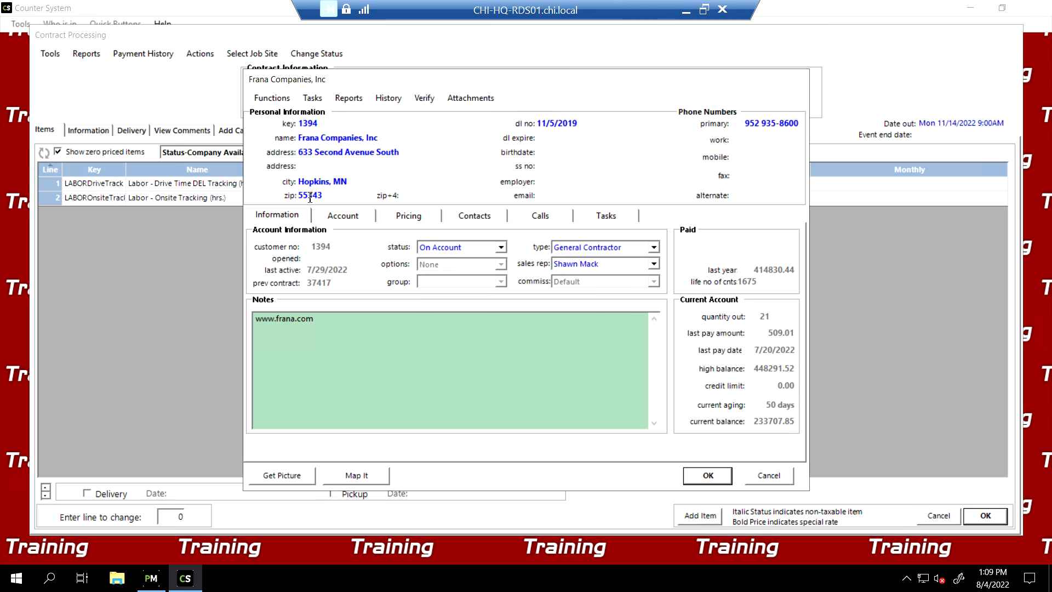
Create a job site for the customer with the description "Fake Apartments"
{"action": "left_click", "coordinate": [281, 102]}
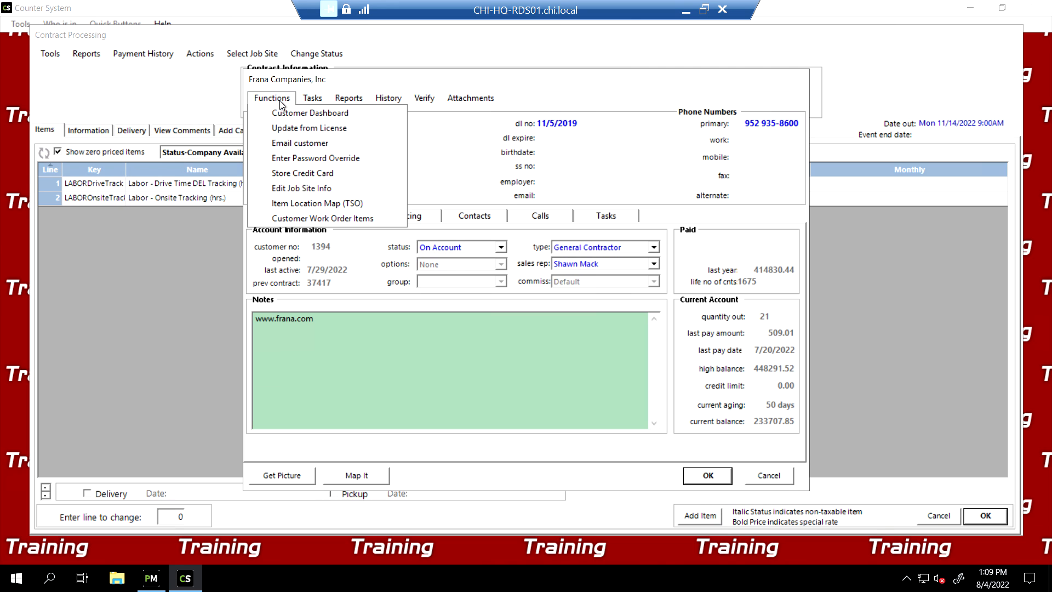
{"action": "left_click", "coordinate": [328, 188]}
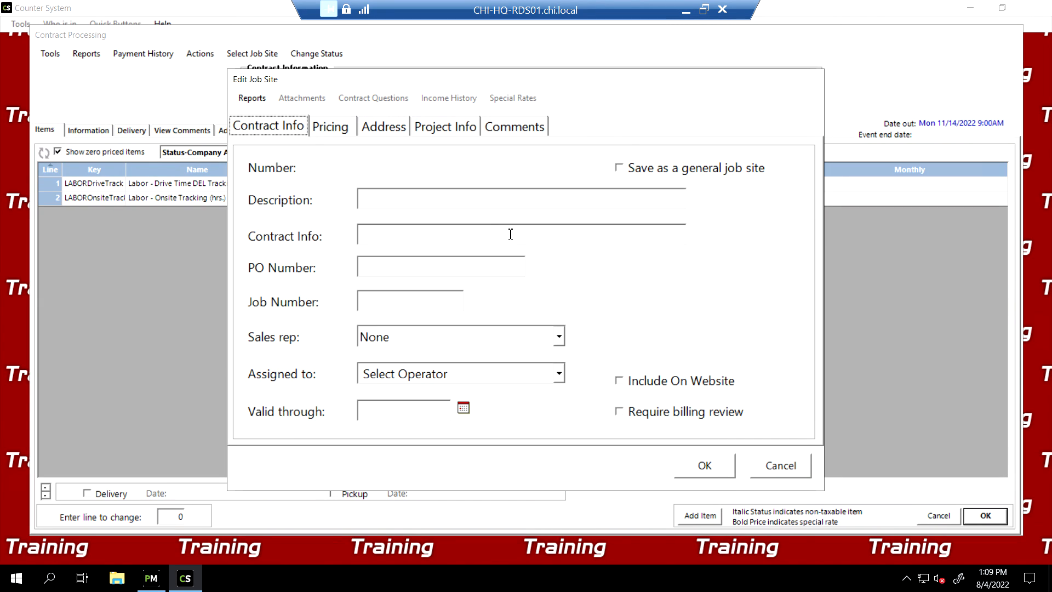
{"action": "left_click", "coordinate": [452, 202]}
{"action": "type", "text": "Fake Ap"}
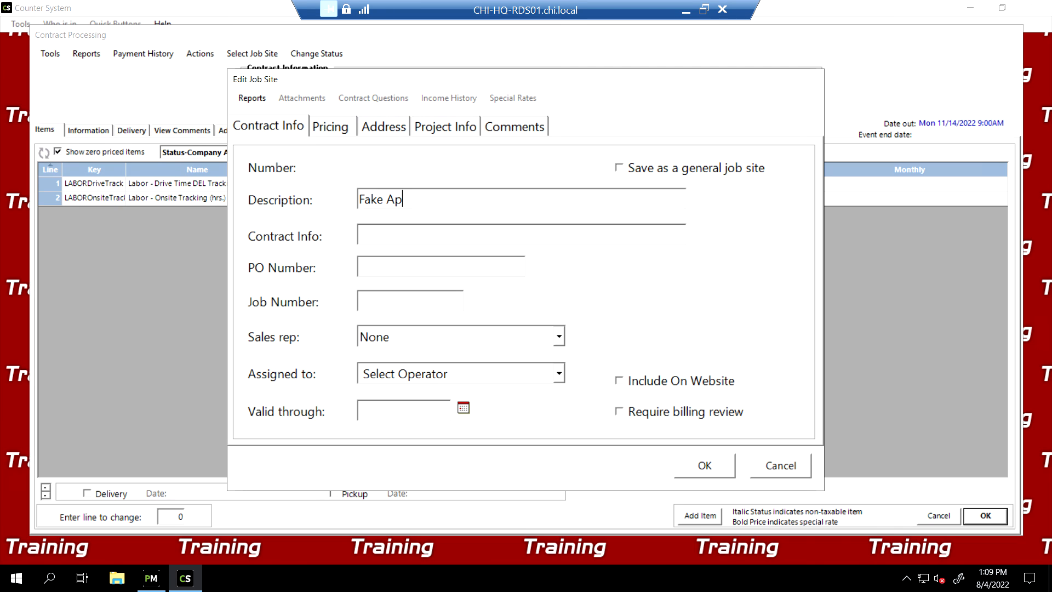
{"action": "type", "text": "artments"}
Copy the job site description "Fake Apartments" into the company name of the site address
{"action": "left_click_drag", "start_coordinate": [452, 200], "coordinate": [337, 206]}
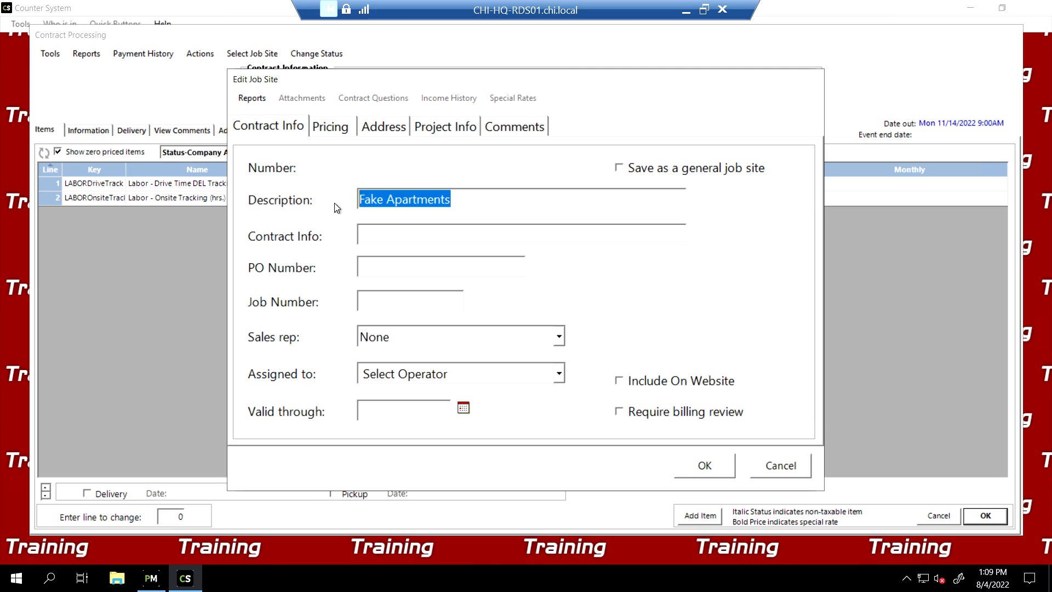
{"action": "right_click", "coordinate": [385, 200]}
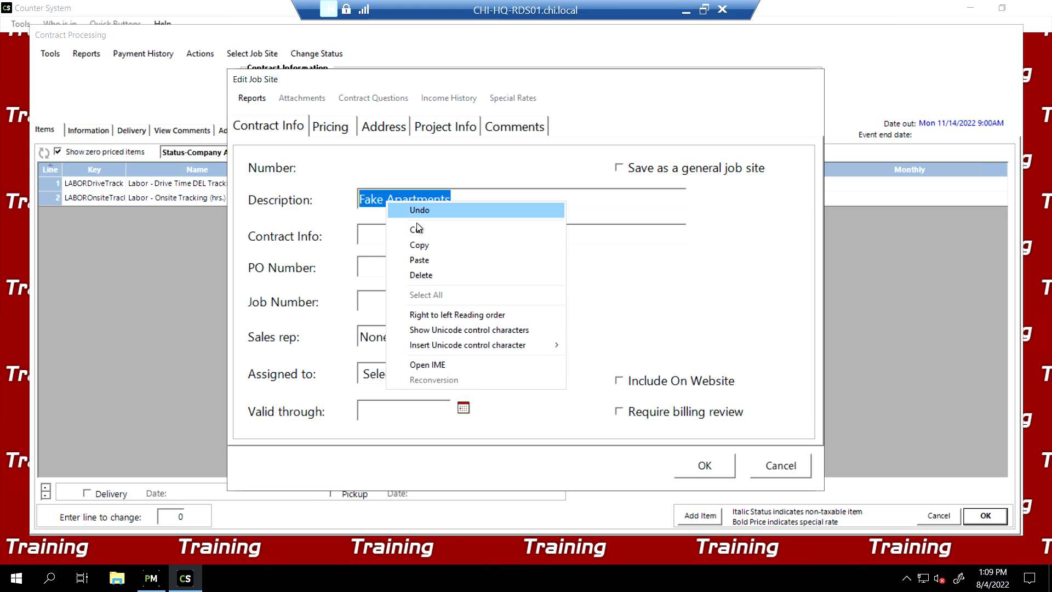
{"action": "left_click", "coordinate": [423, 245]}
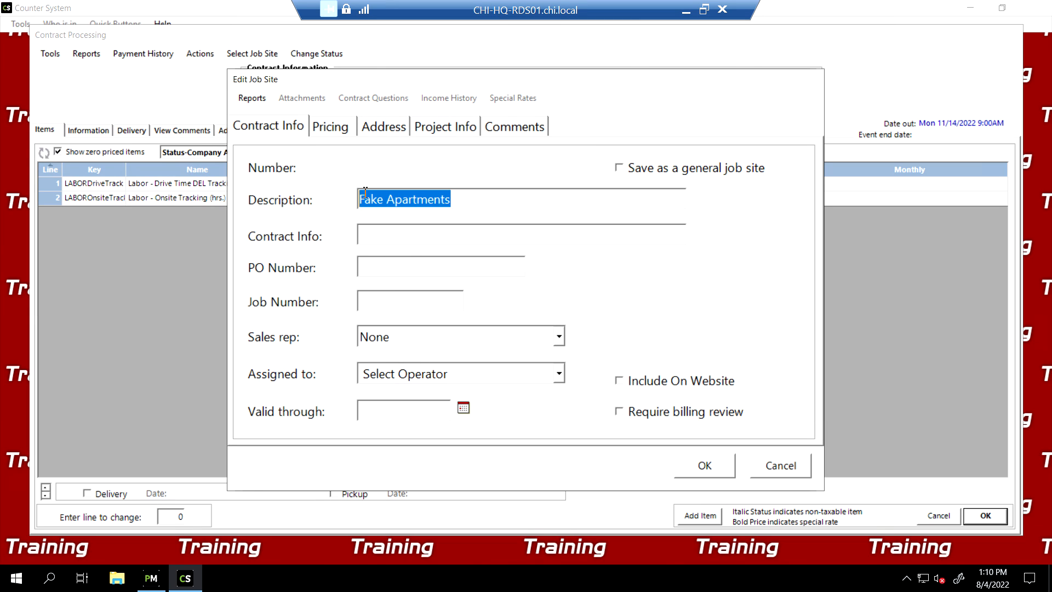
{"action": "left_click", "coordinate": [392, 129]}
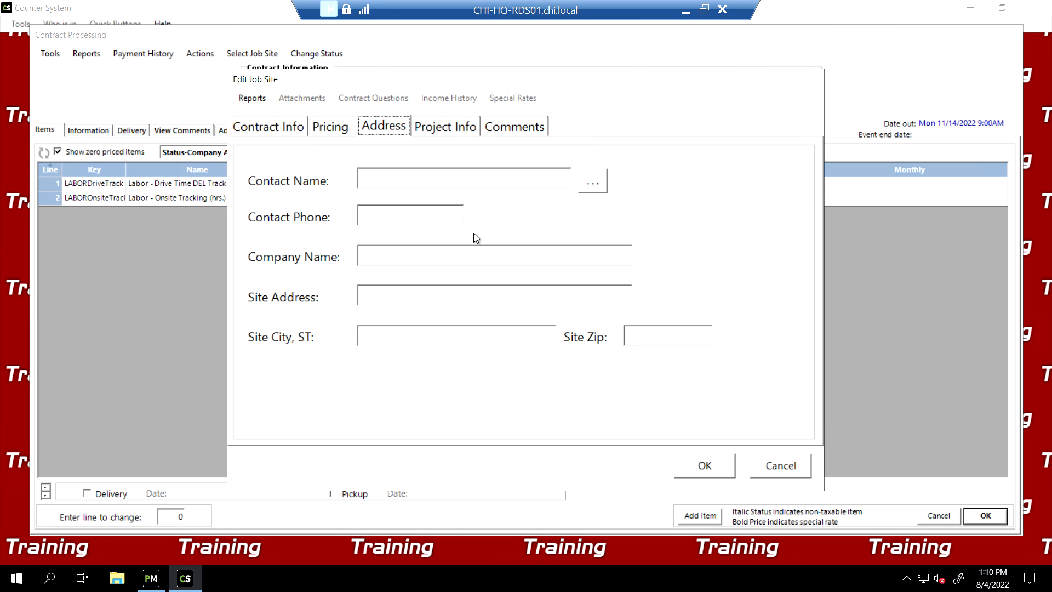
{"action": "left_click", "coordinate": [402, 258]}
{"action": "right_click", "coordinate": [403, 258]}
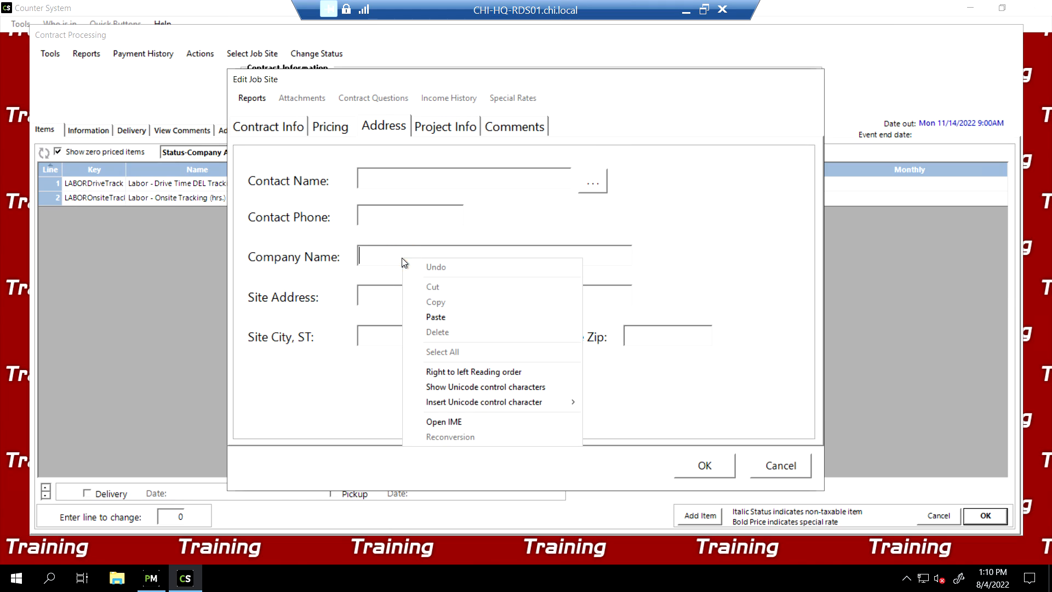
{"action": "left_click", "coordinate": [437, 316]}
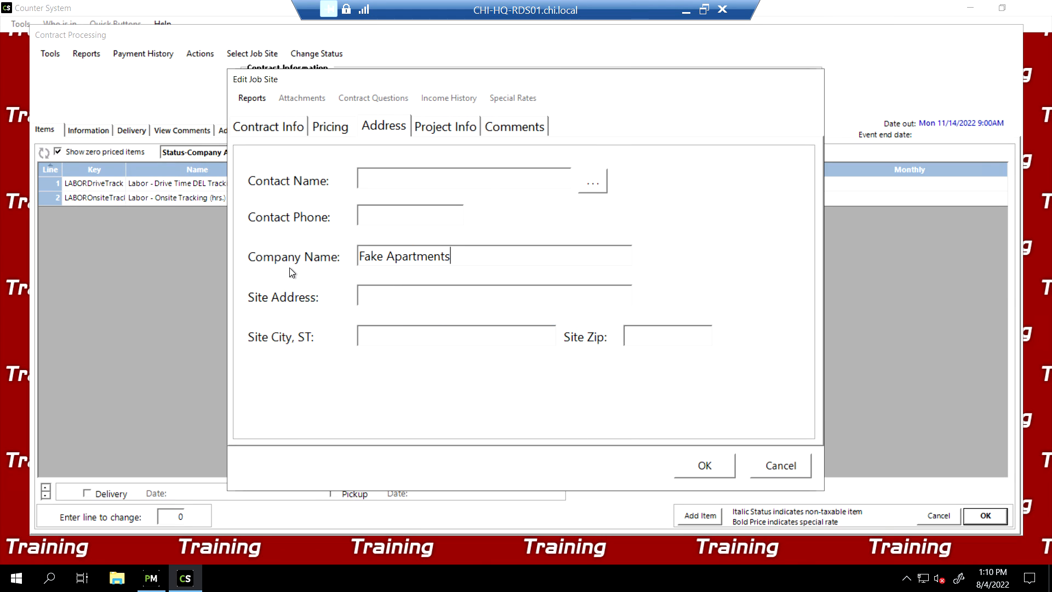
Fill in the job site's street address and ZIP code, letting the city and state complete from the ZIP
{"action": "left_click", "coordinate": [393, 300]}
{"action": "type", "text": "123 Fake Street"}
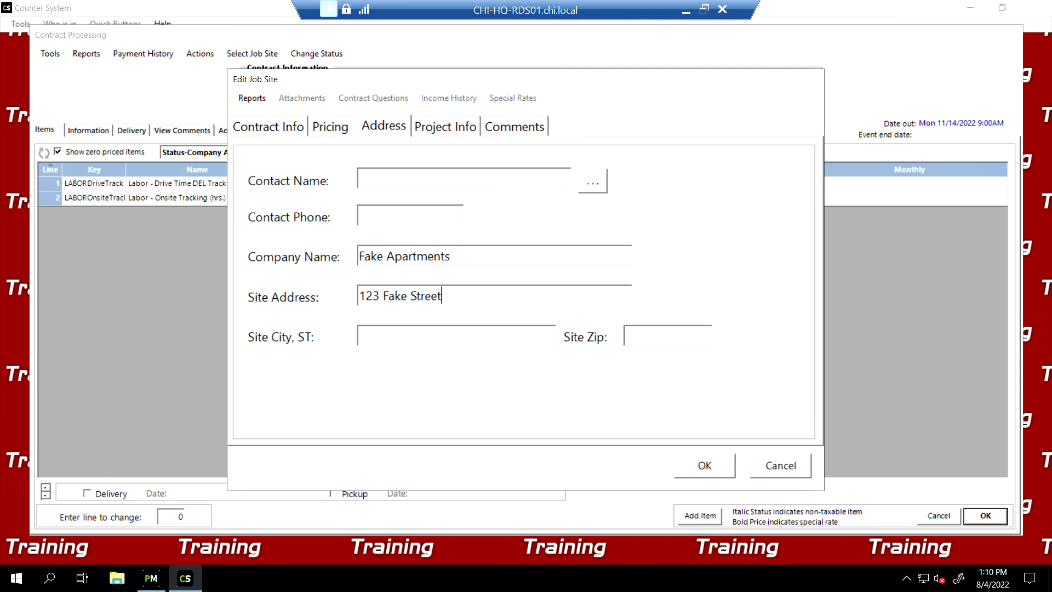
{"action": "left_click", "coordinate": [651, 329]}
{"action": "type", "text": "55420"}
{"action": "key", "text": "Tab"}
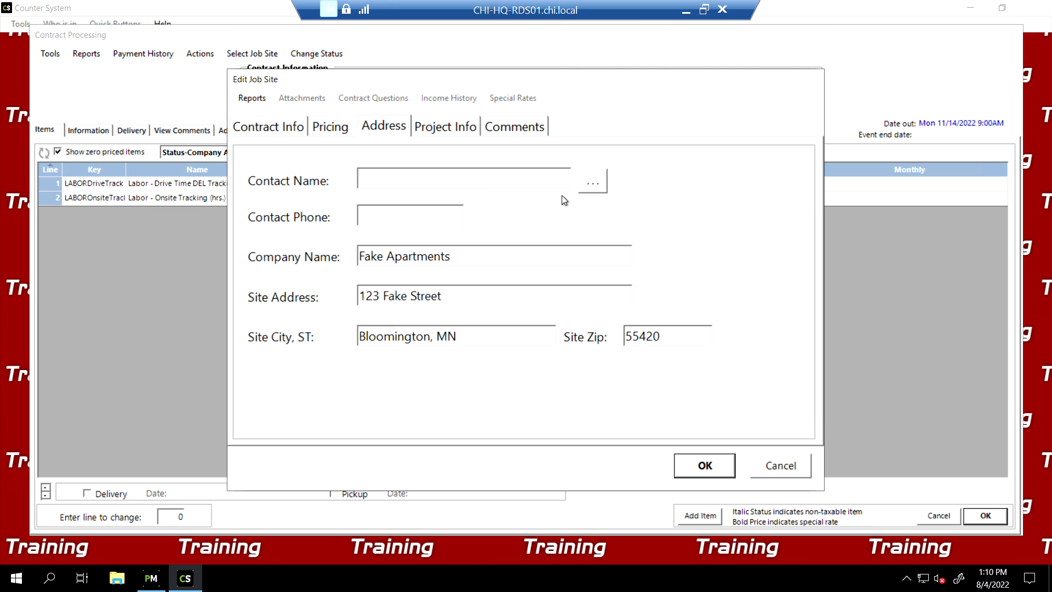
Fill in the job site's contact name and phone by choosing a contact from the customer's contact list
{"action": "left_click", "coordinate": [591, 186]}
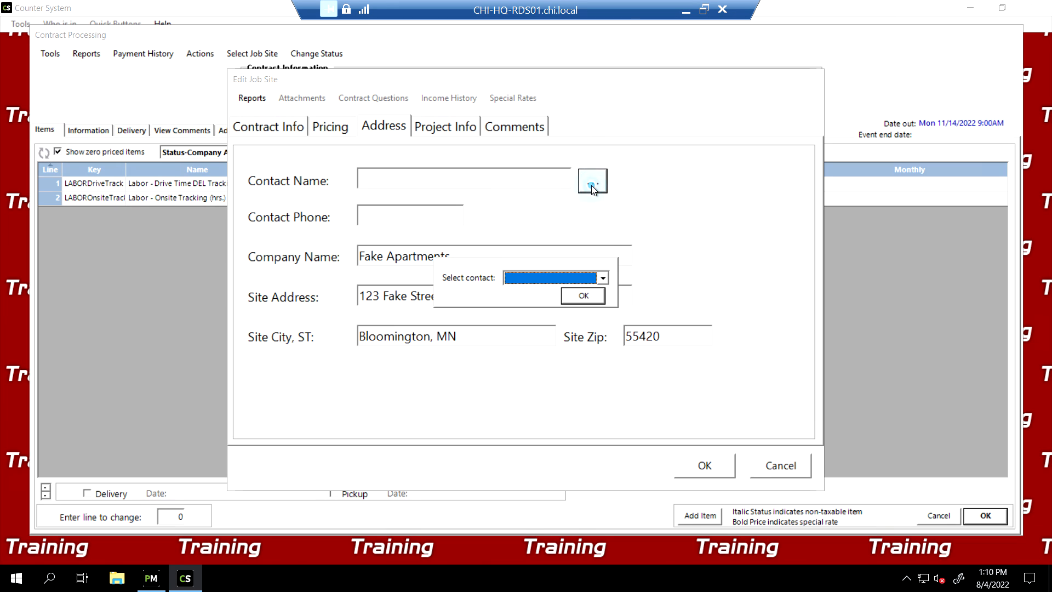
{"action": "left_click", "coordinate": [605, 278]}
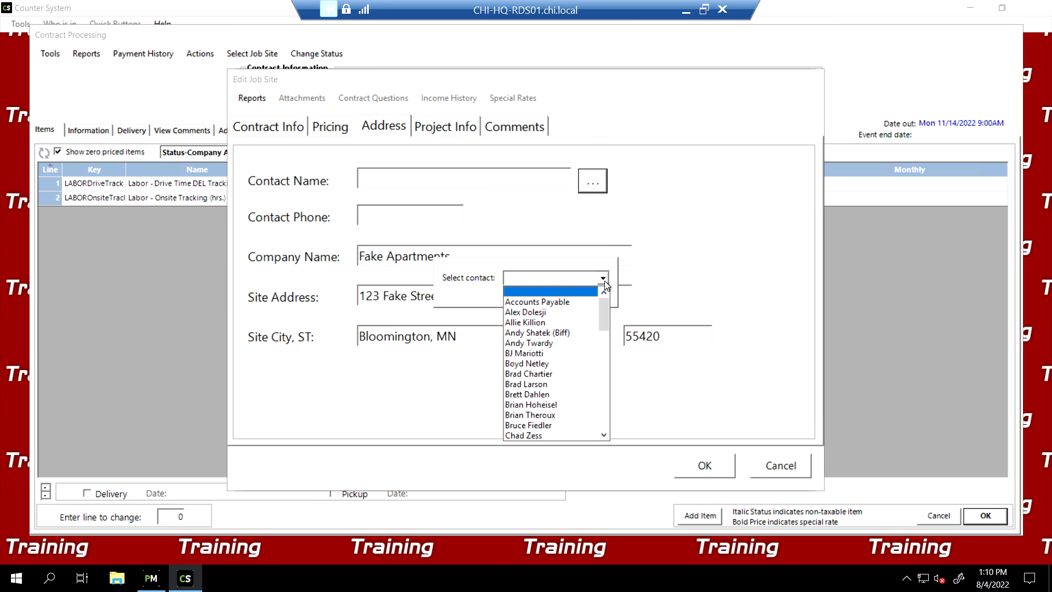
{"action": "left_click", "coordinate": [560, 380]}
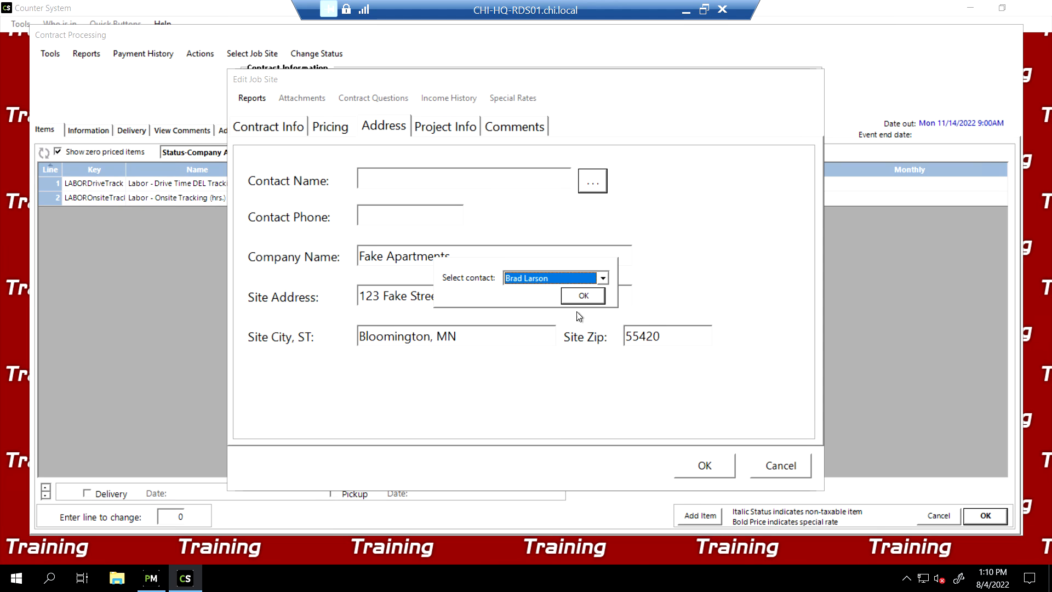
{"action": "left_click", "coordinate": [583, 296]}
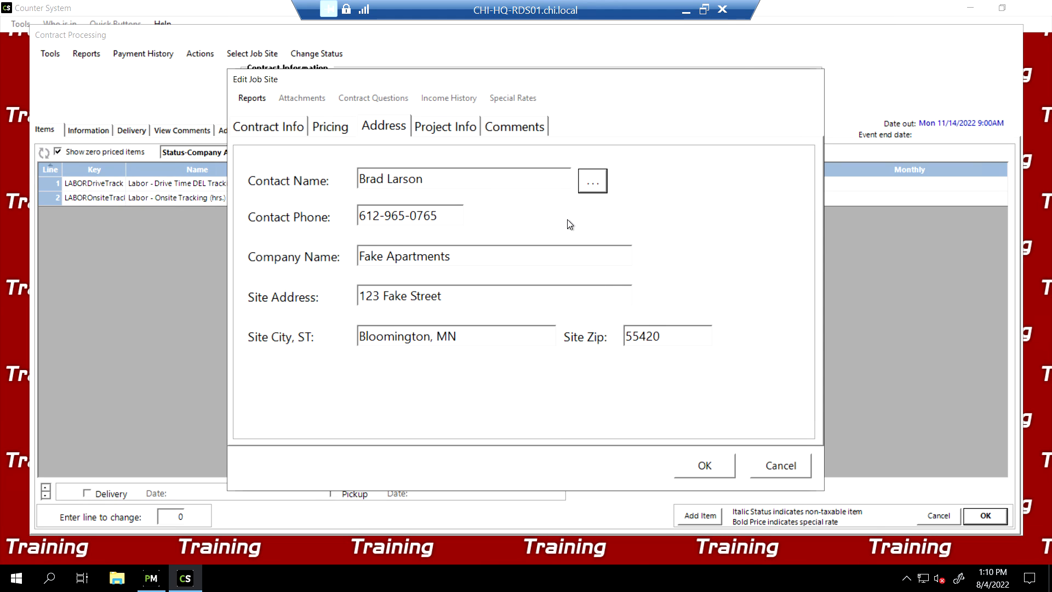
Save the job site, accept the customer record for the quote, and acknowledge the customer's call note and account status notice
{"action": "left_click", "coordinate": [706, 466]}
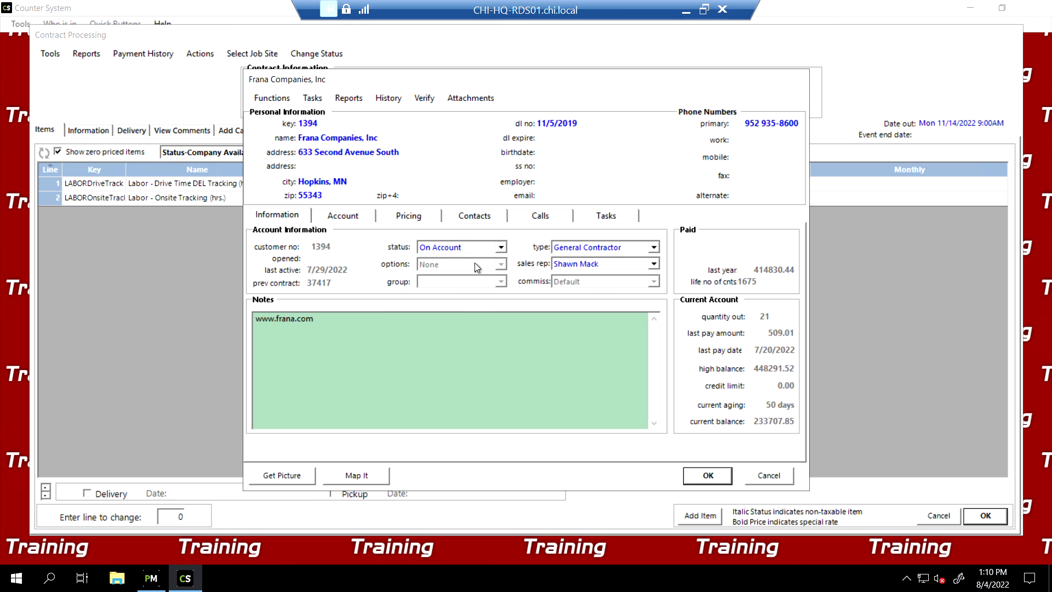
{"action": "left_click", "coordinate": [707, 476]}
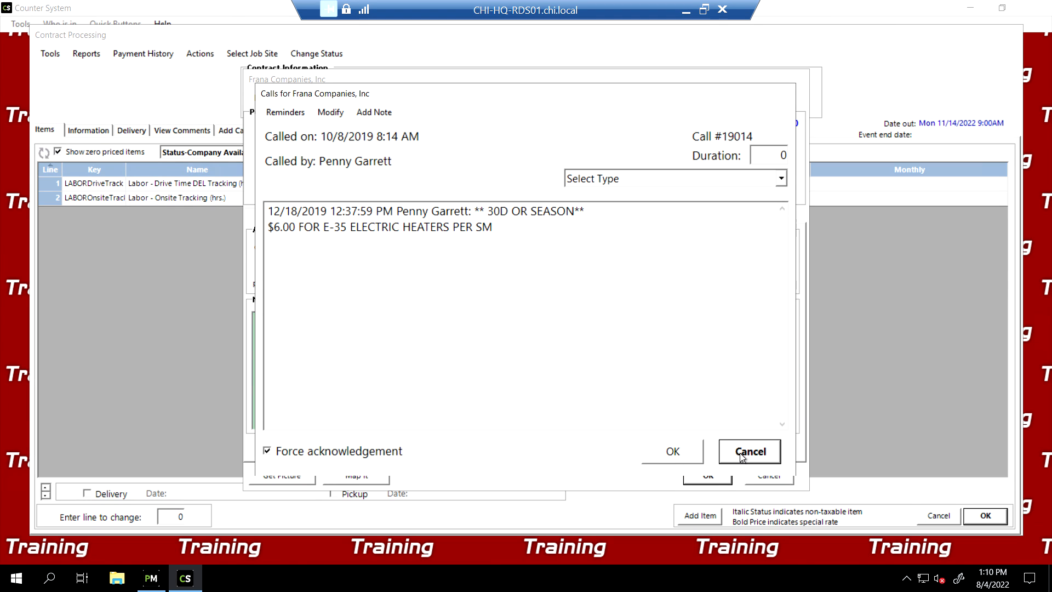
{"action": "left_click", "coordinate": [695, 452]}
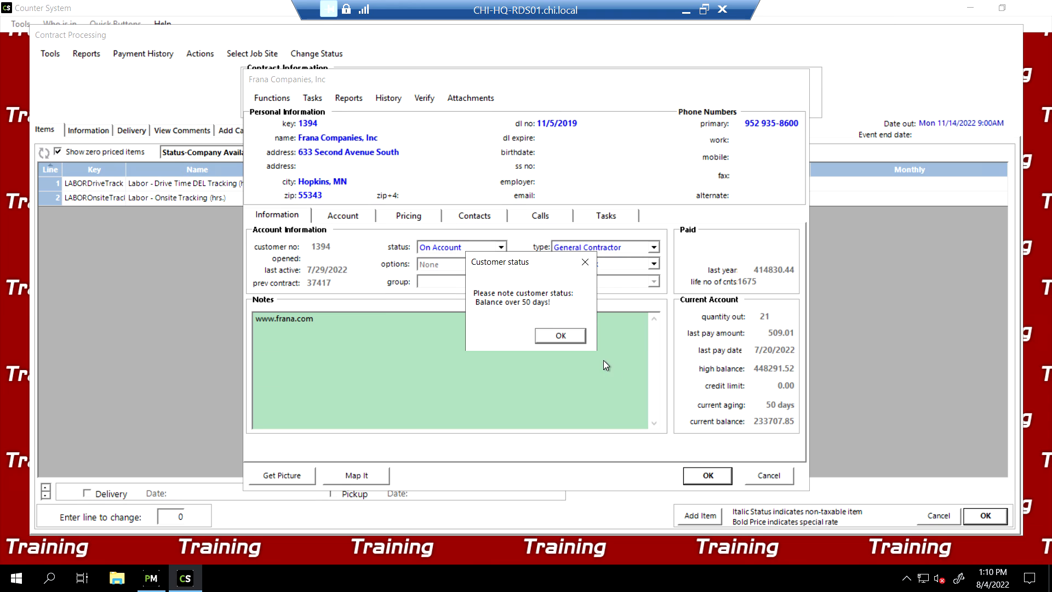
{"action": "left_click", "coordinate": [561, 335]}
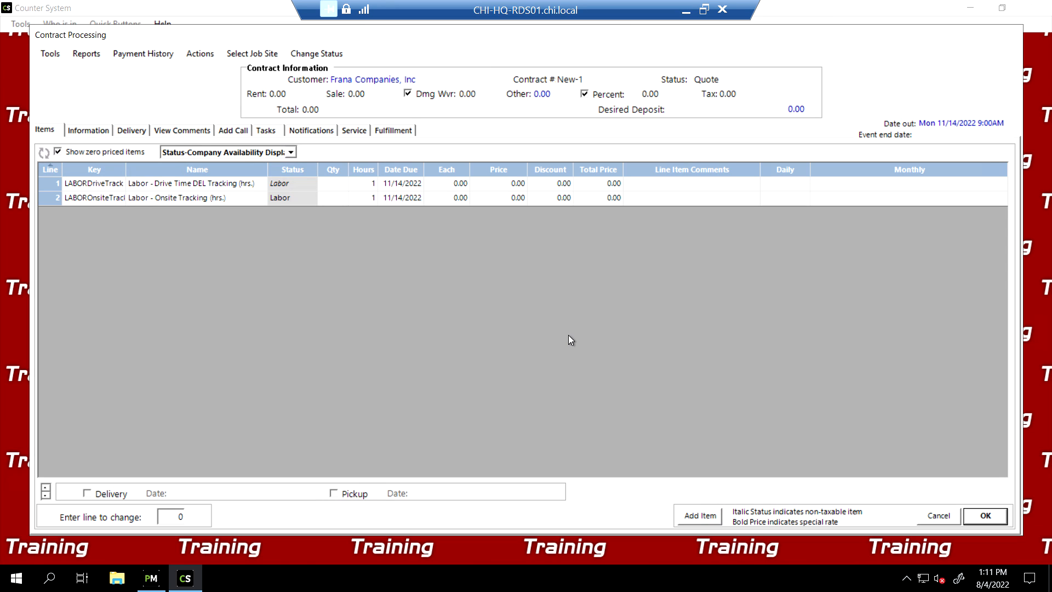
Search the inventory for "note" and add the NOTE item to the quote with the default rental period, quantity and rates
{"action": "left_click", "coordinate": [705, 516]}
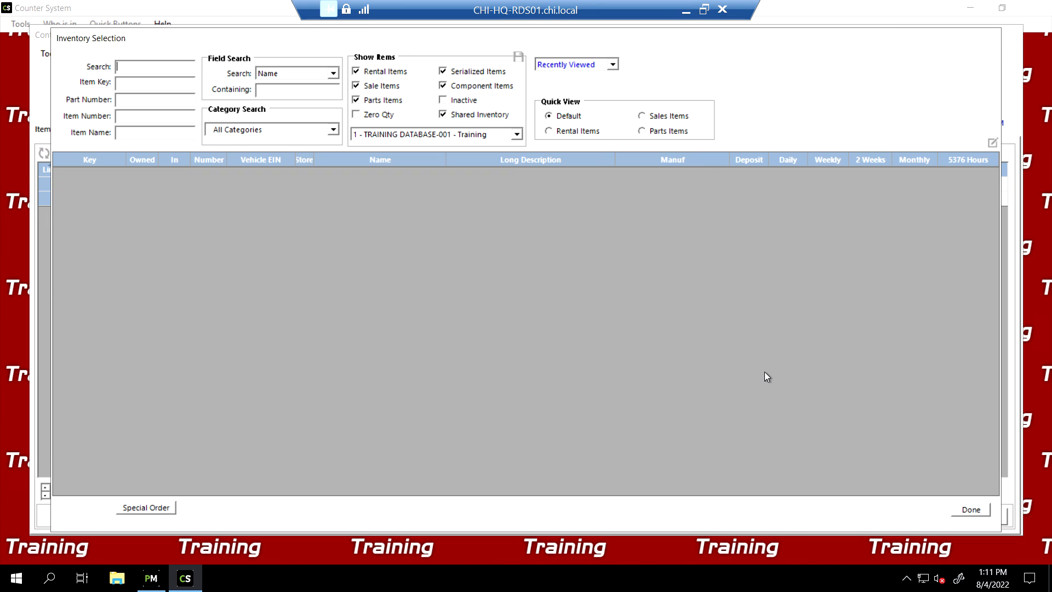
{"action": "type", "text": "note"}
{"action": "key", "text": "Return"}
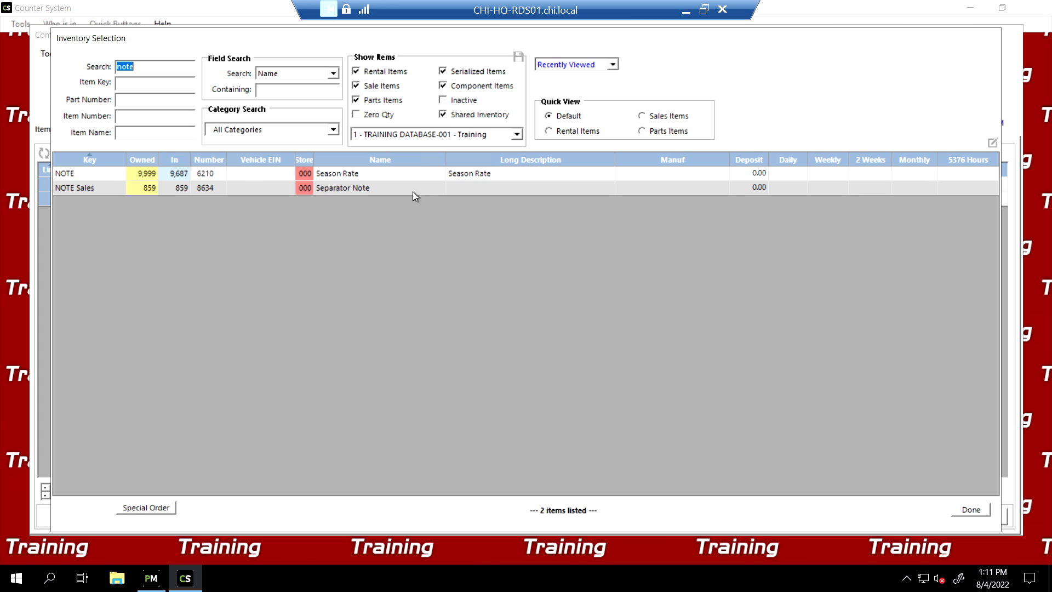
{"action": "double_click", "coordinate": [92, 176]}
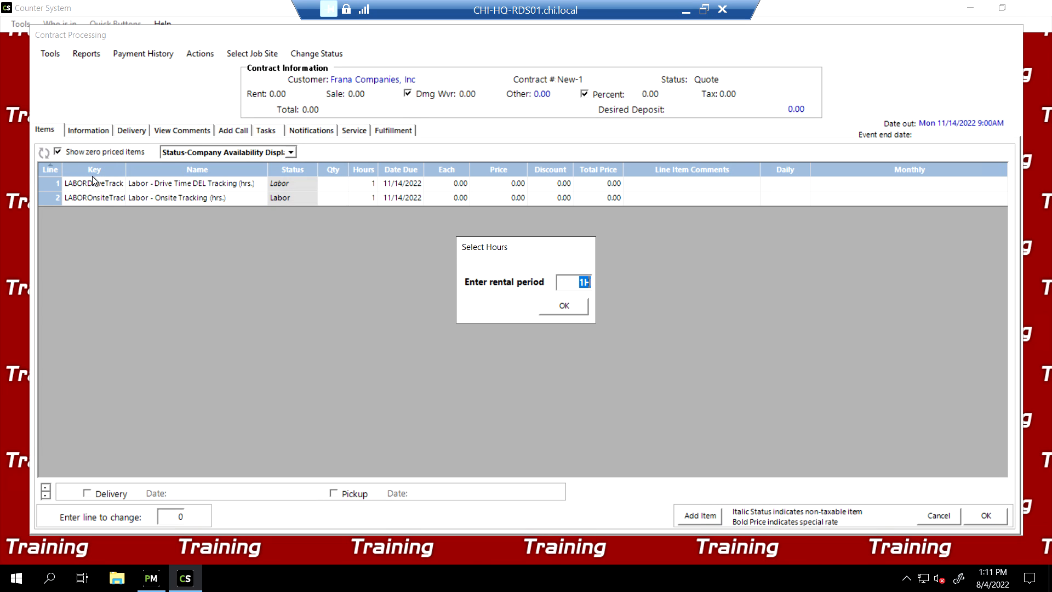
{"action": "key", "text": "Return"}
{"action": "key", "text": "Return"}
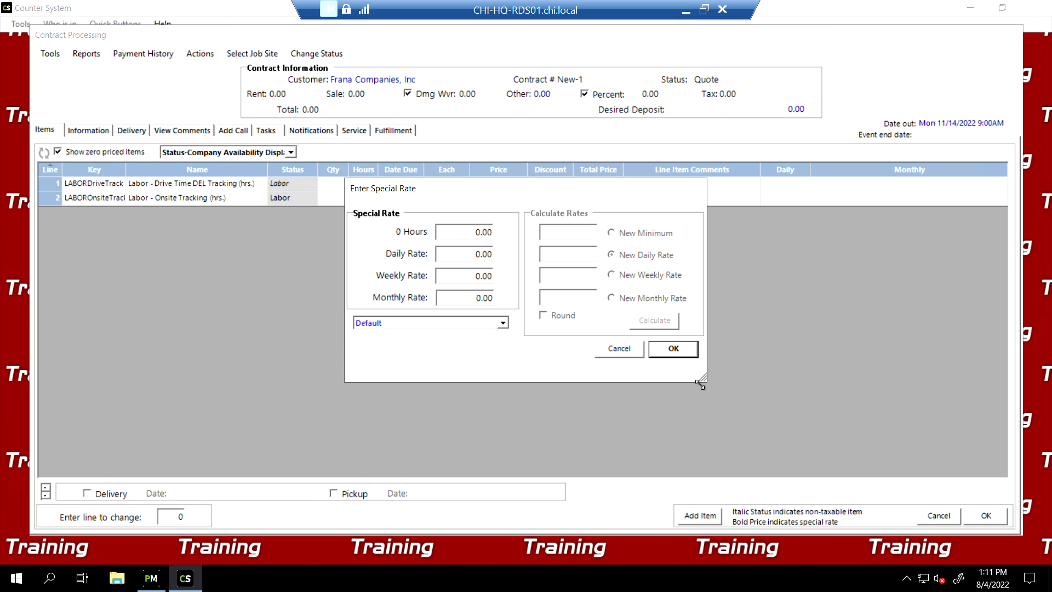
{"action": "left_click", "coordinate": [673, 349]}
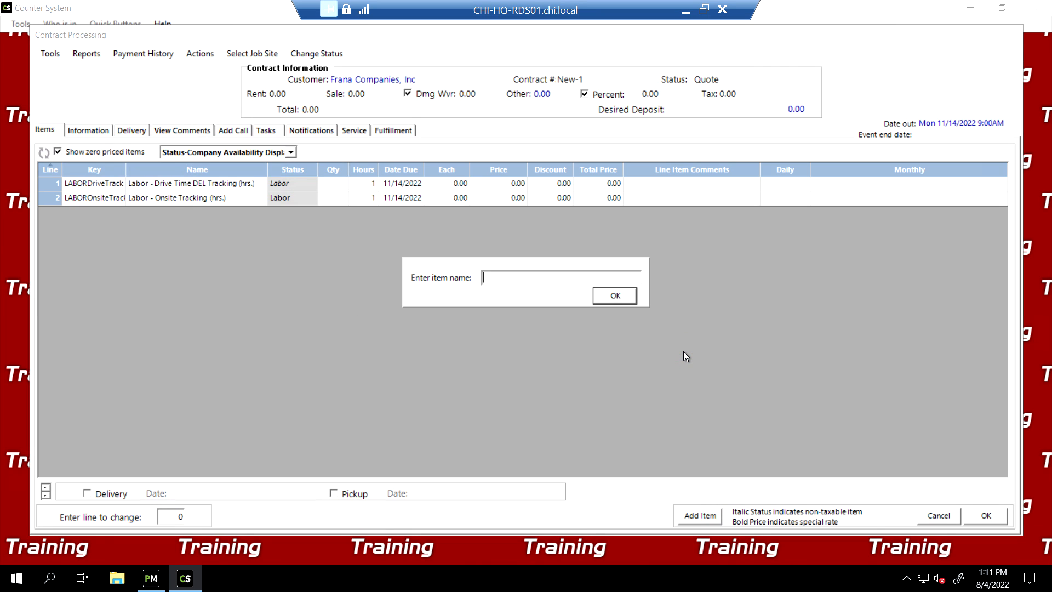
{"action": "type", "text": "First Floor"}
{"action": "key", "text": "BackSpace"}
{"action": "key", "text": "BackSpace"}
{"action": "key", "text": "BackSpace"}
{"action": "key", "text": "BackSpace"}
{"action": "key", "text": "BackSpace"}
{"action": "key", "text": "BackSpace"}
{"action": "key", "text": "BackSpace"}
{"action": "key", "text": "BackSpace"}
{"action": "key", "text": "BackSpace"}
{"action": "key", "text": "BackSpace"}
{"action": "key", "text": "BackSpace"}
Name the new note line "Garage"
{"action": "type", "text": "Garage"}
{"action": "left_click", "coordinate": [627, 296]}
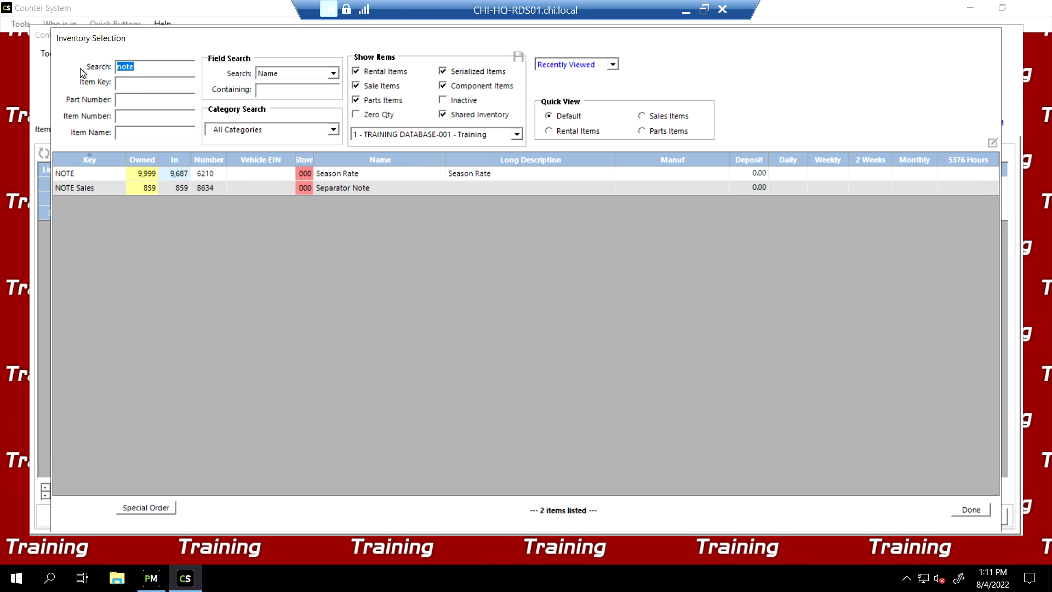
Clear the inventory search and filter the list to the Rexotherm Heater category without serialized items
{"action": "key", "text": "BackSpace"}
{"action": "left_click", "coordinate": [334, 129]}
{"action": "left_click_drag", "start_coordinate": [338, 164], "coordinate": [312, 332]}
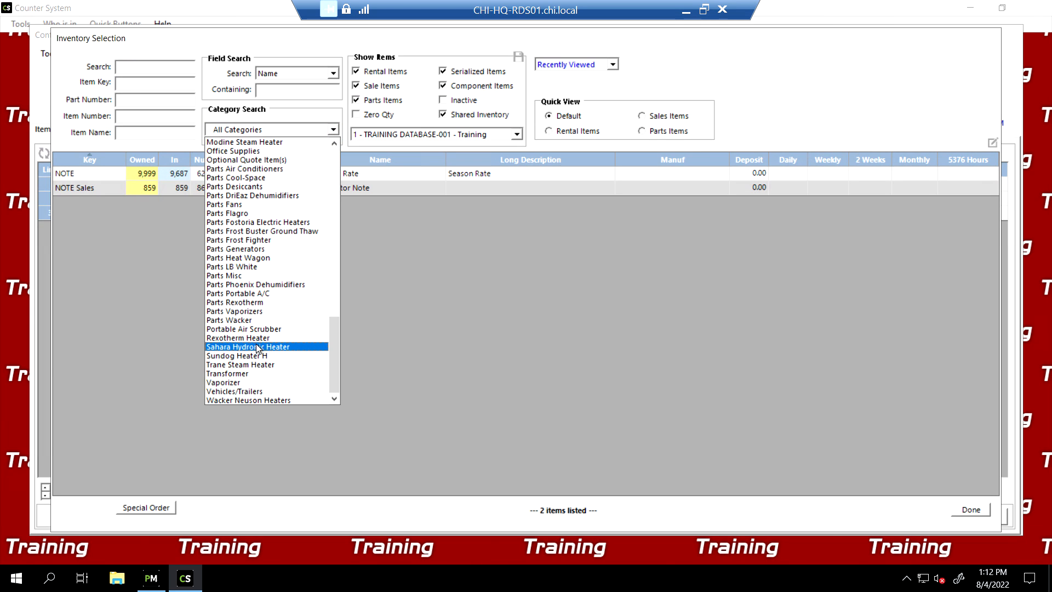
{"action": "left_click", "coordinate": [257, 337]}
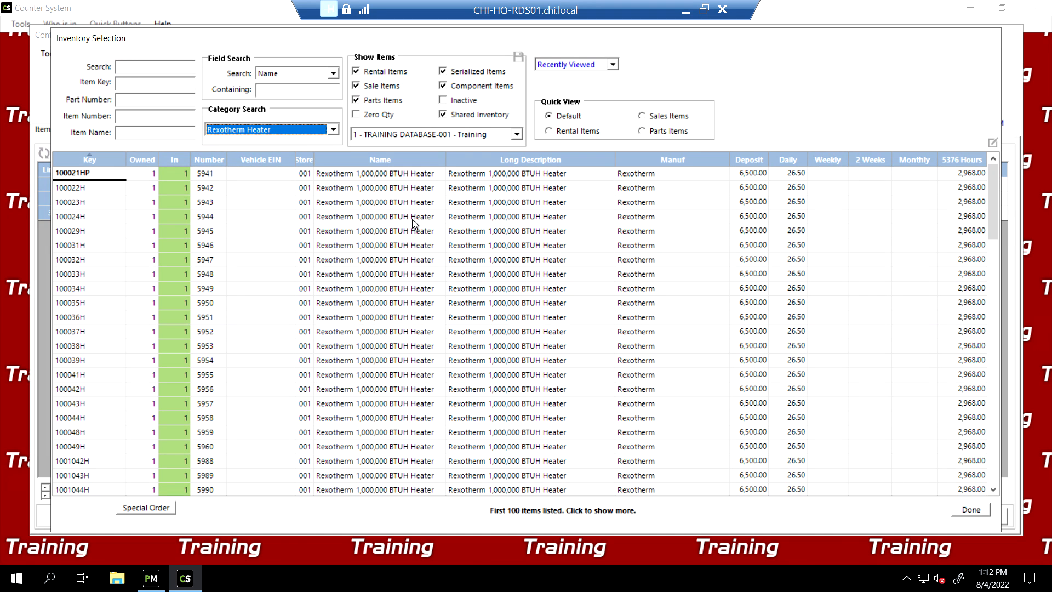
{"action": "left_click", "coordinate": [444, 71]}
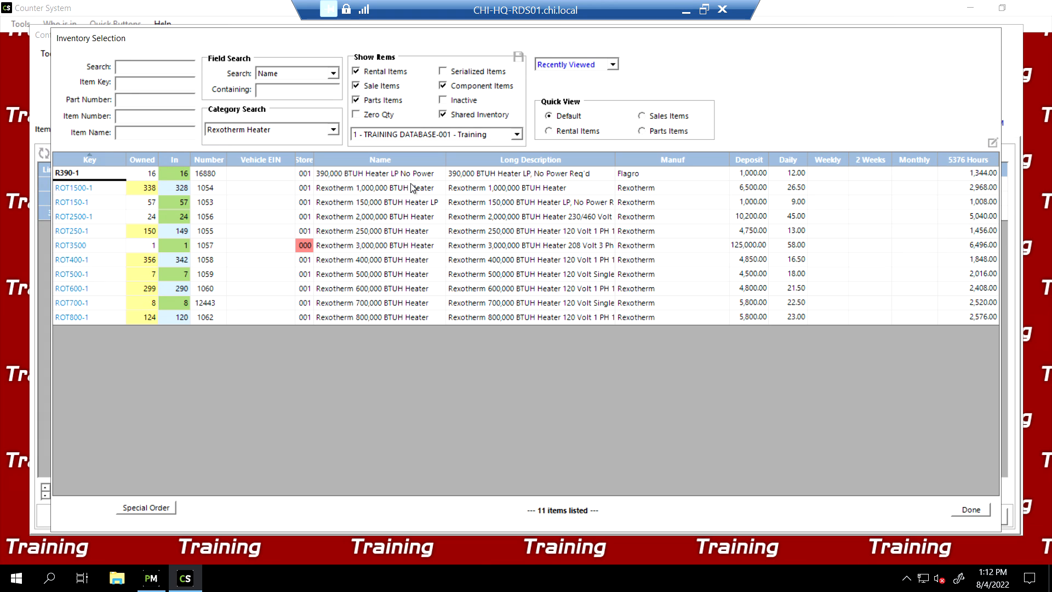
Add two Rexotherm 1,000,000 BTUH Heaters (ROT1500-1) to the quote for a 90-day rental
{"action": "double_click", "coordinate": [99, 189]}
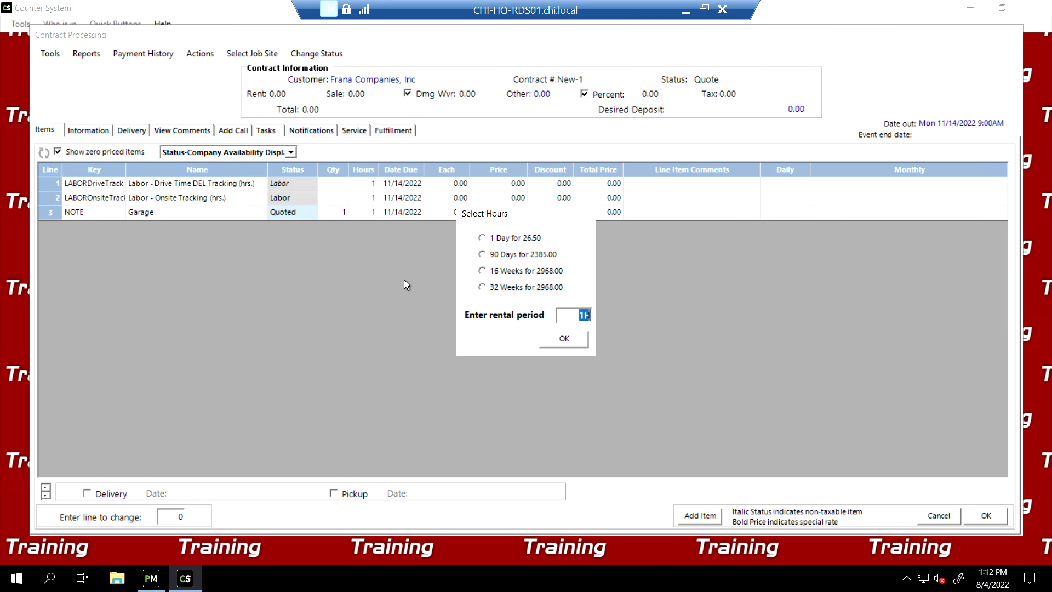
{"action": "left_click", "coordinate": [482, 255]}
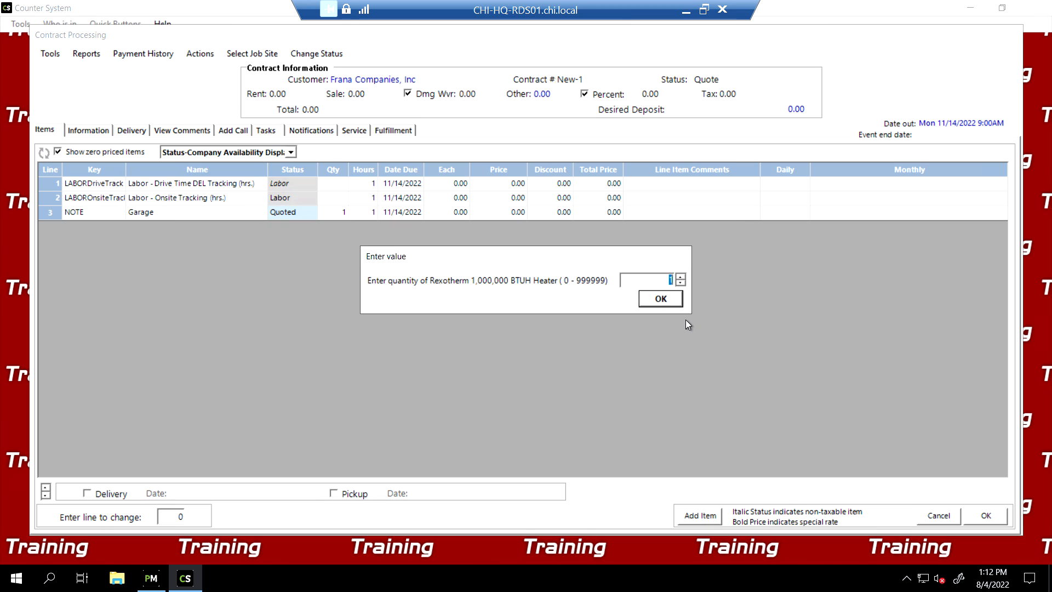
{"action": "type", "text": "2"}
{"action": "left_click", "coordinate": [672, 302]}
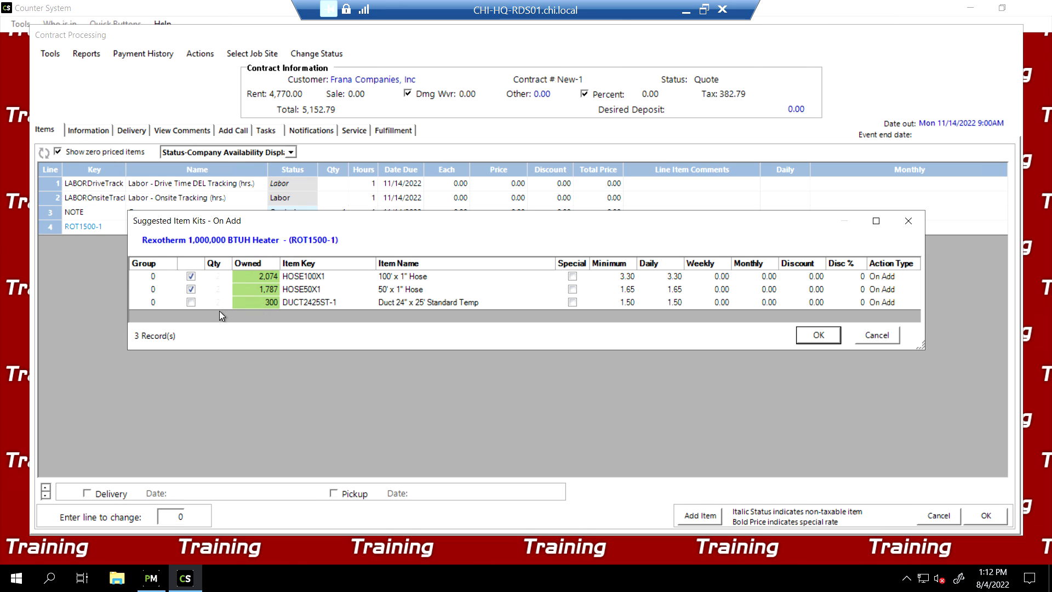
Include the Duct 24" x 25' Standard Temp with the suggested hoses for the Rexotherm heaters and return to the quote
{"action": "left_click", "coordinate": [192, 302]}
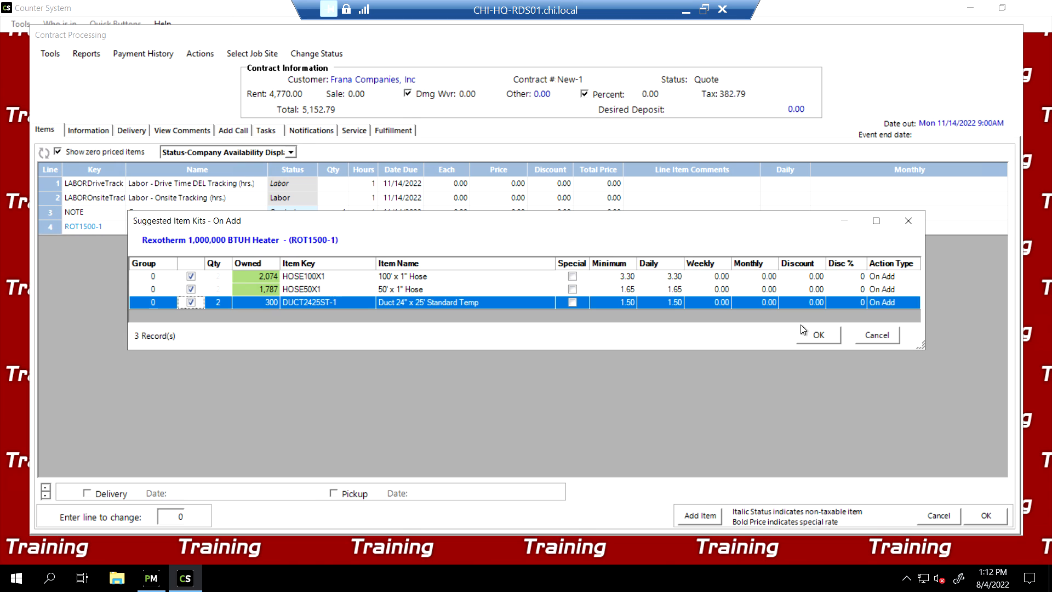
{"action": "left_click", "coordinate": [818, 336]}
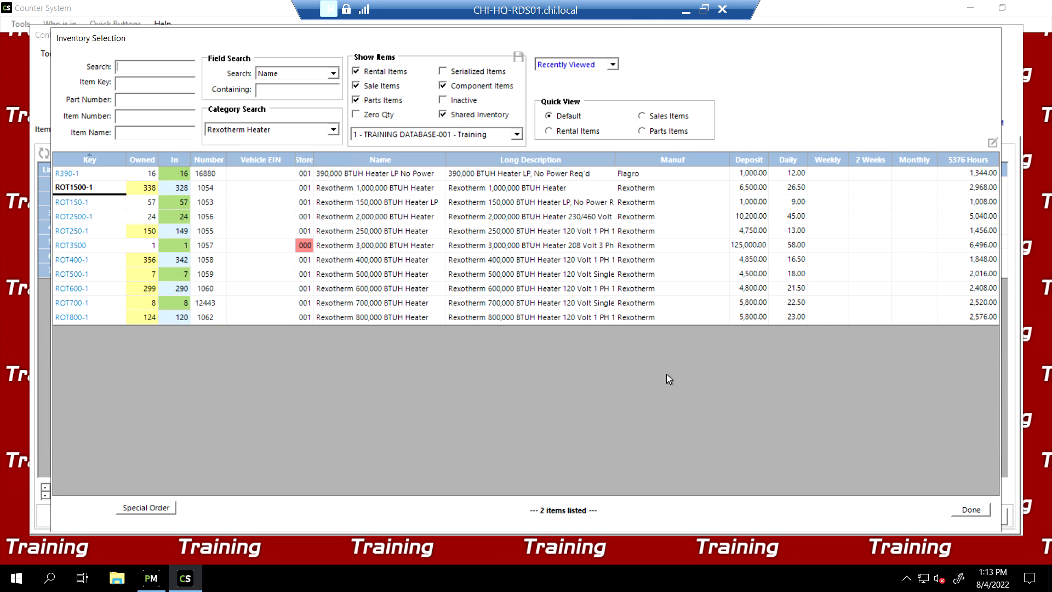
{"action": "left_click", "coordinate": [971, 509]}
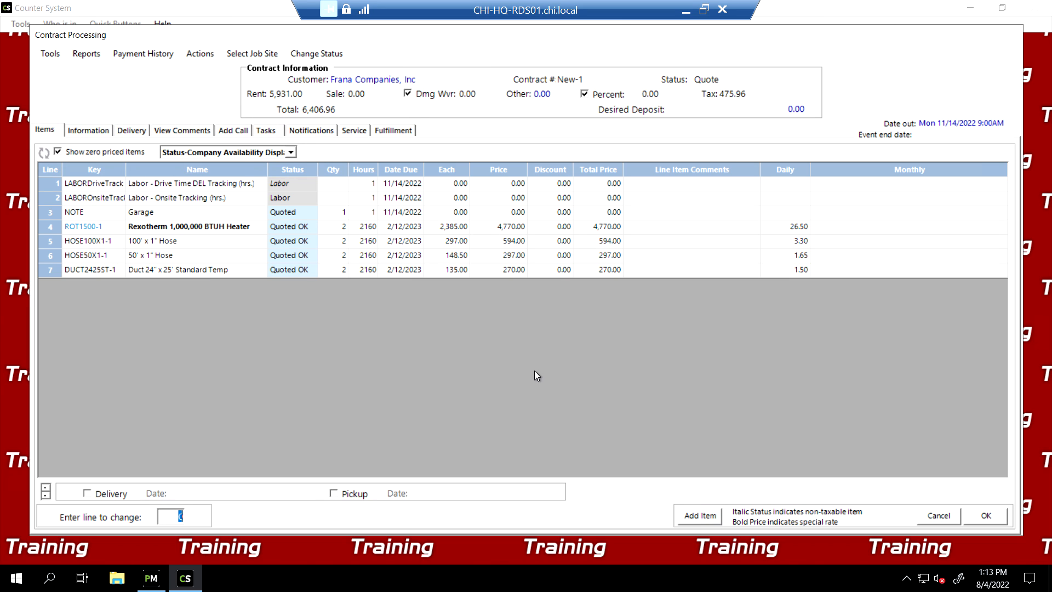
Search the inventory for "note" across all categories
{"action": "left_click", "coordinate": [694, 517]}
{"action": "type", "text": "note"}
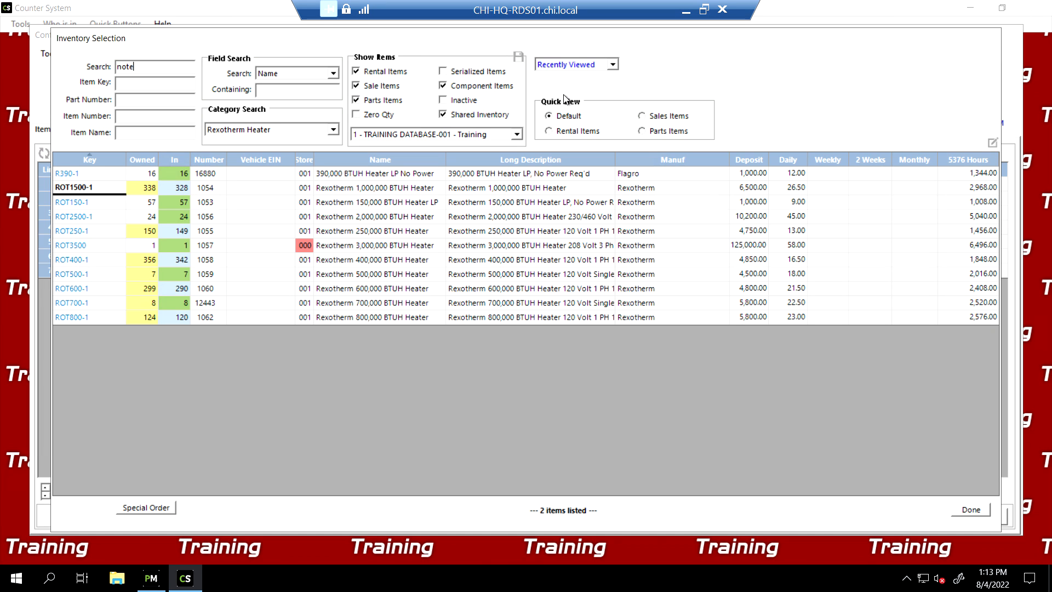
{"action": "left_click", "coordinate": [335, 129]}
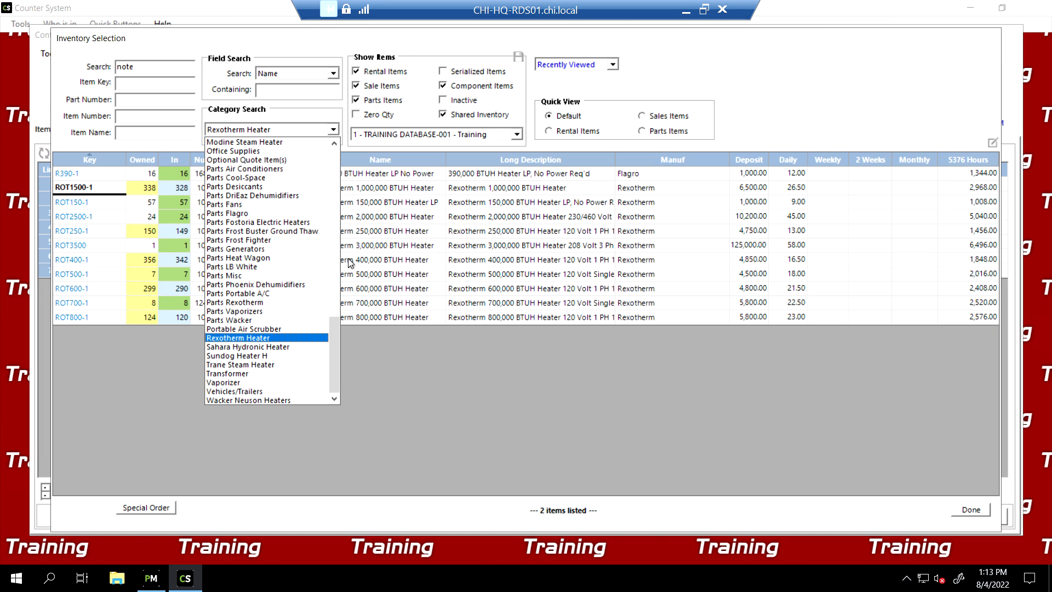
{"action": "left_click_drag", "start_coordinate": [332, 338], "coordinate": [324, 149]}
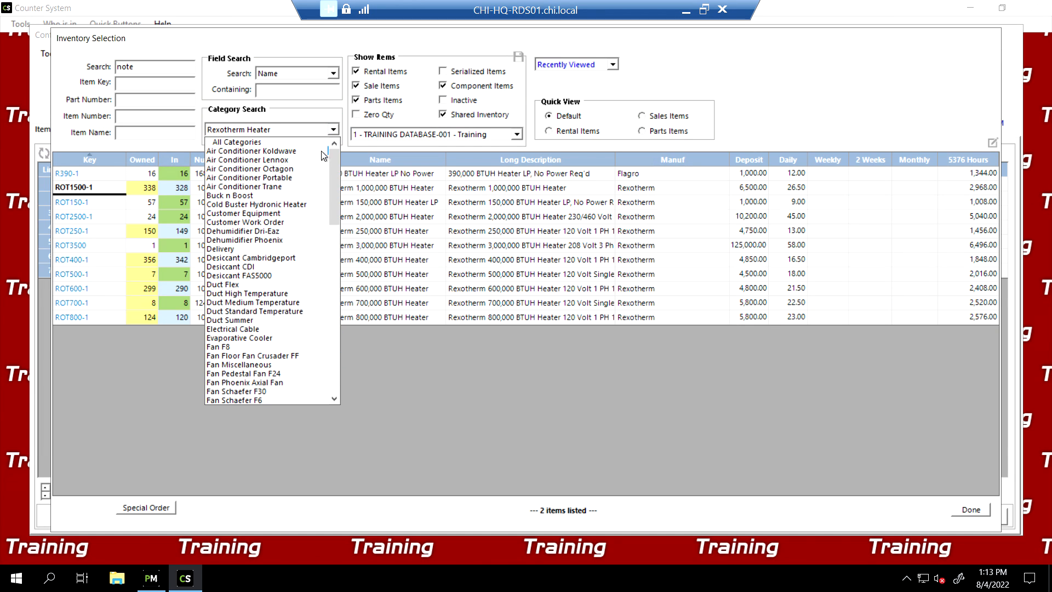
{"action": "left_click", "coordinate": [287, 142]}
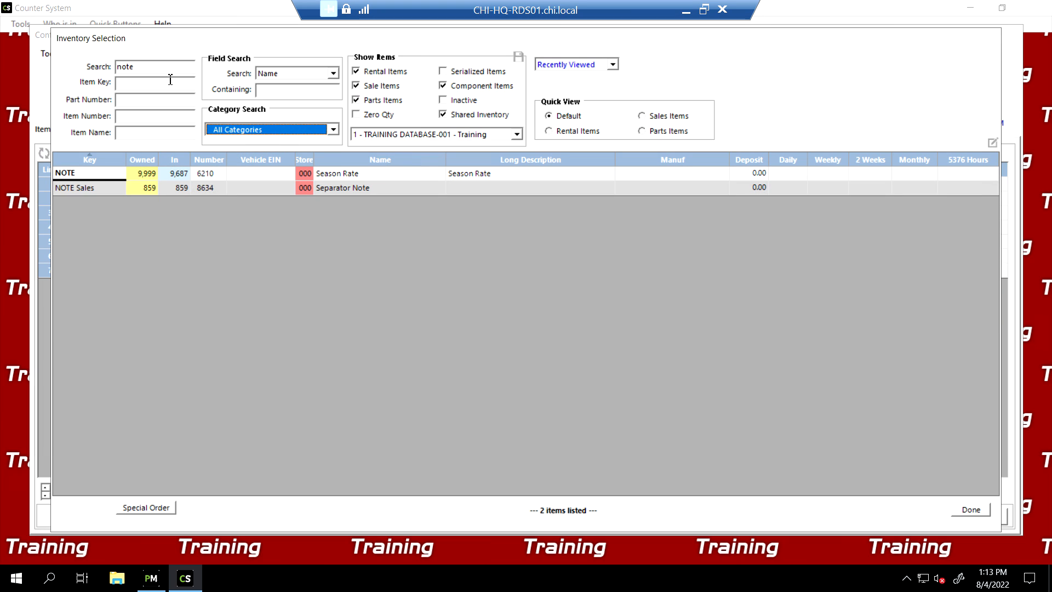
Add the NOTE item with the 90-day period and quantity 1, keep its default rates, and name it "First Floor"
{"action": "double_click", "coordinate": [100, 172]}
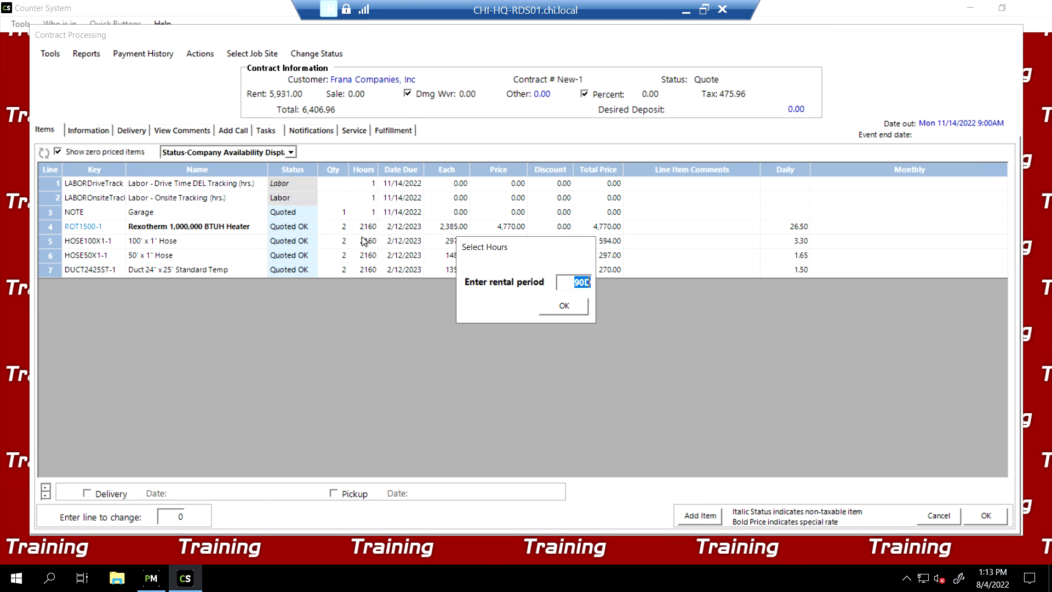
{"action": "left_click", "coordinate": [555, 304]}
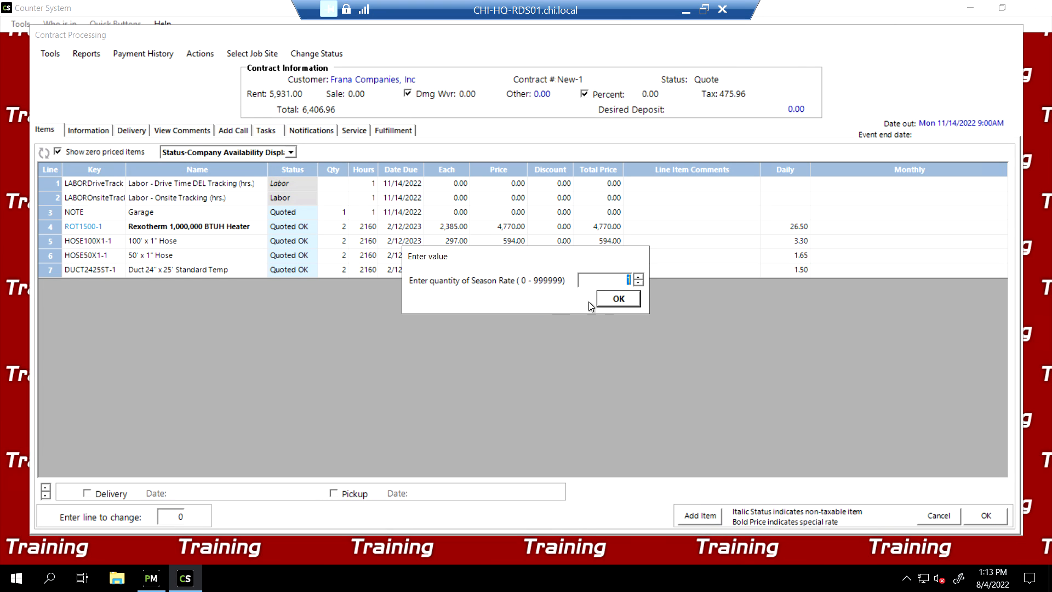
{"action": "left_click", "coordinate": [627, 301]}
{"action": "left_click", "coordinate": [674, 353]}
{"action": "type", "text": "First Floor"}
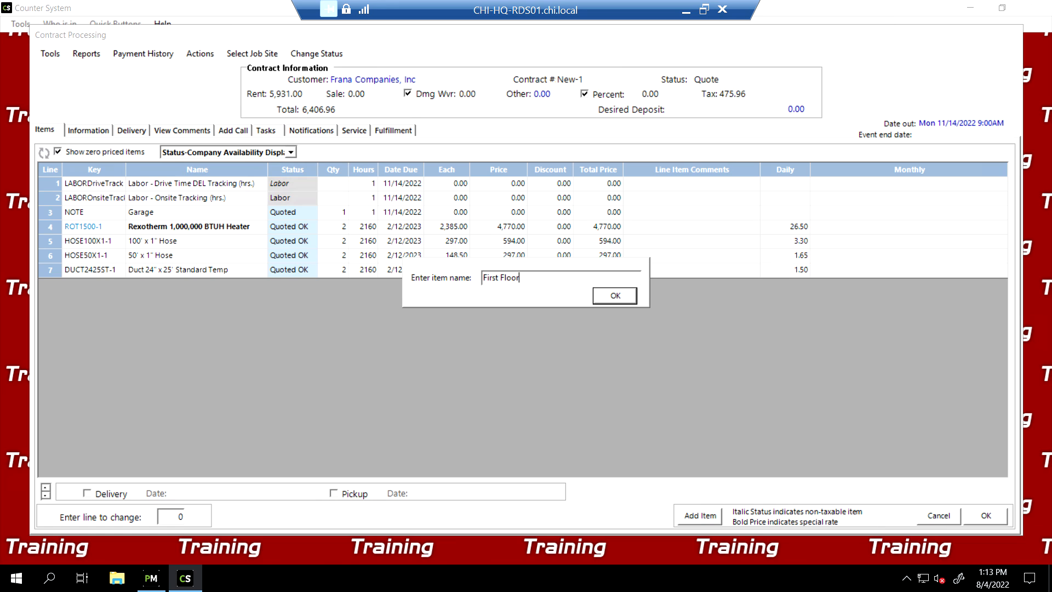
{"action": "left_click", "coordinate": [613, 295]}
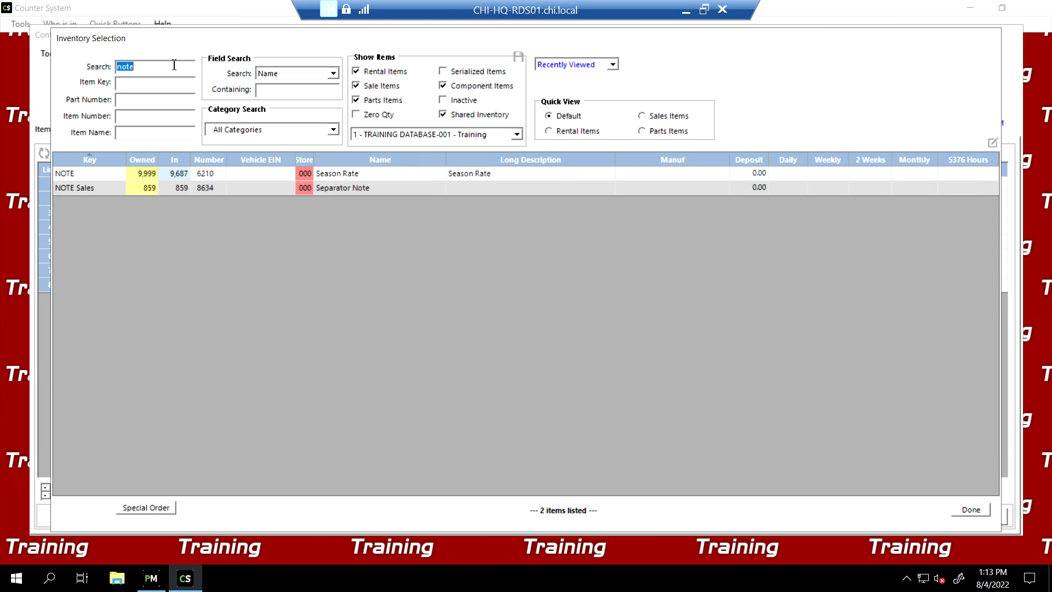
Search the inventory for "lb350" and add three 350,000 BTUH heaters (LB350-1) for 90 days
{"action": "type", "text": "lb350"}
{"action": "key", "text": "Return"}
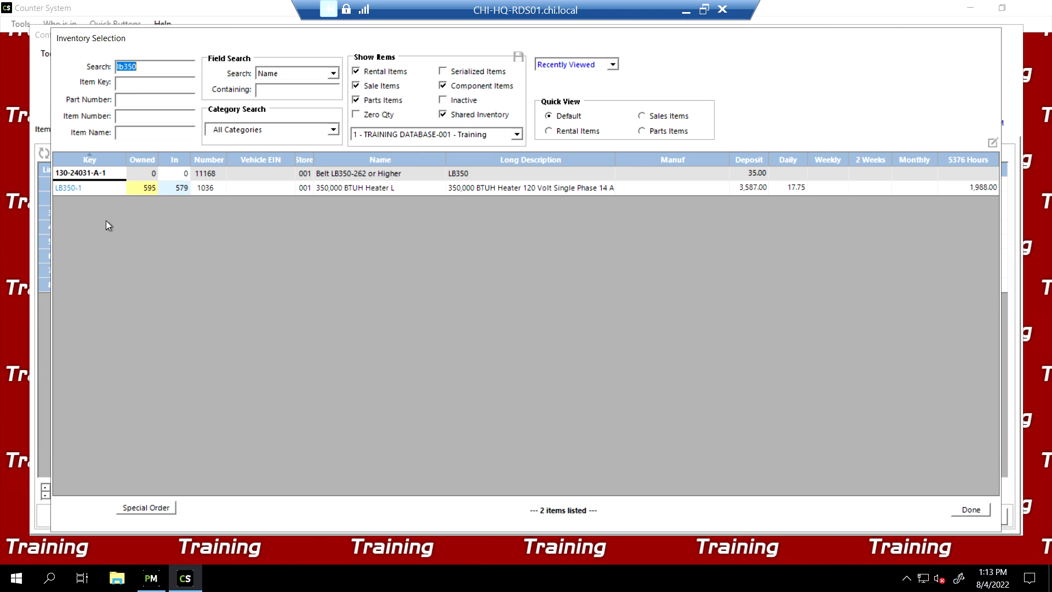
{"action": "double_click", "coordinate": [78, 188]}
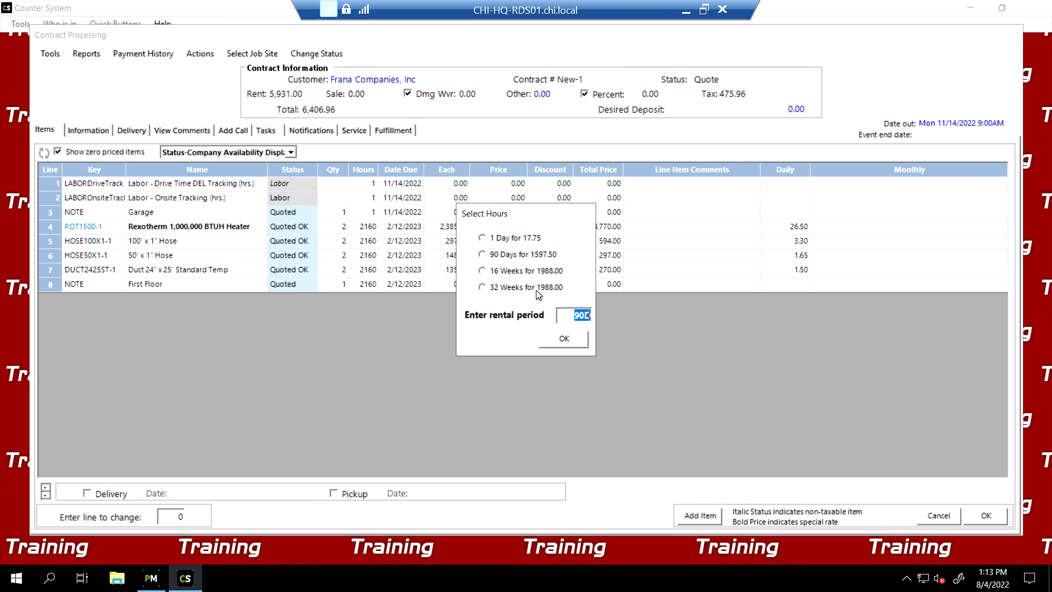
{"action": "left_click", "coordinate": [575, 339]}
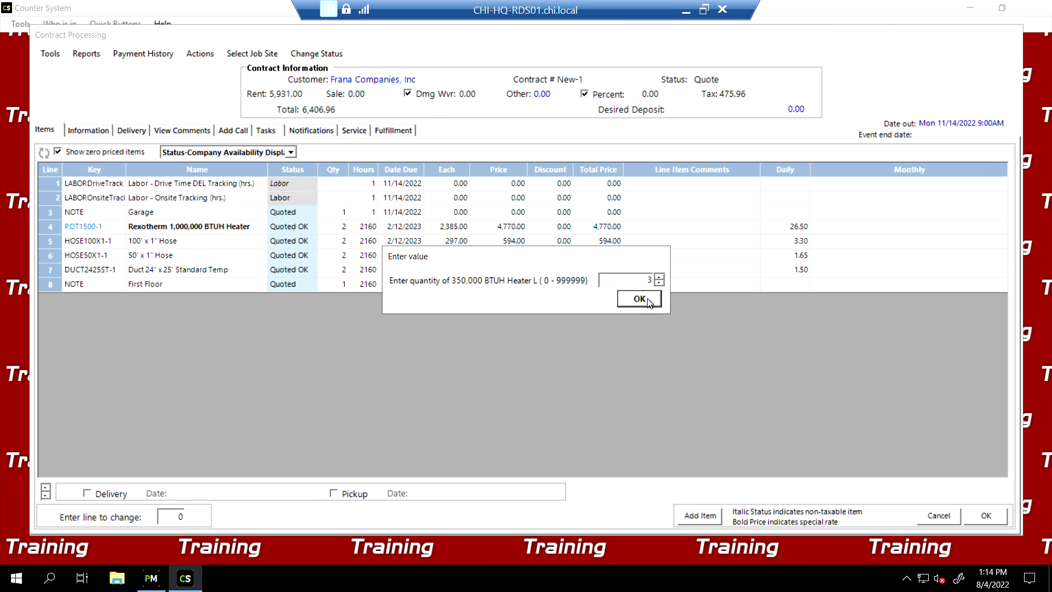
{"action": "left_click", "coordinate": [648, 299]}
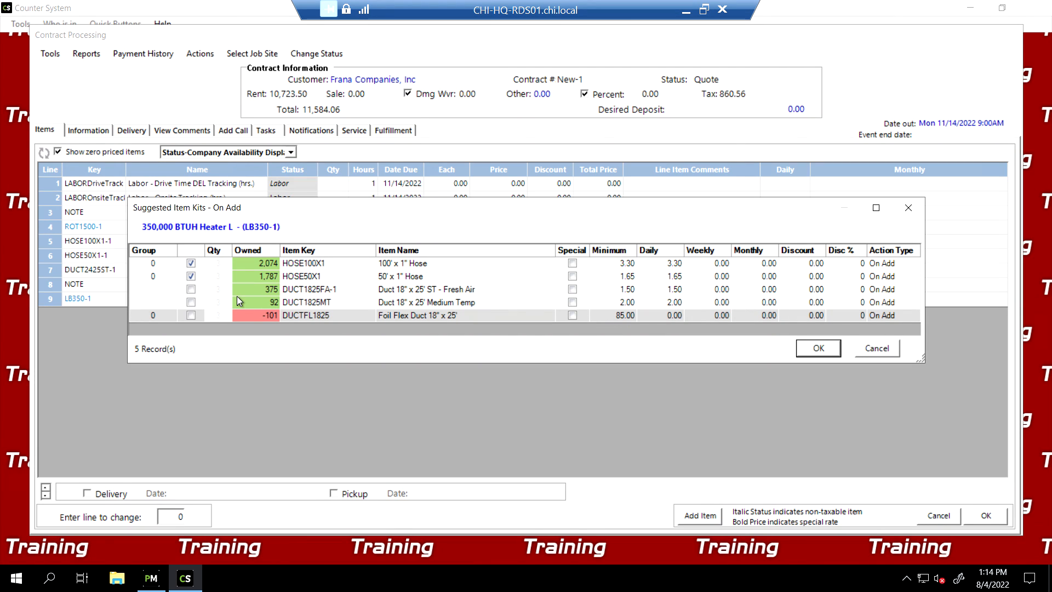
Include the Duct 18" x 25' ST - Fresh Air with the suggested hoses for the LB350-1 heaters and return to the quote
{"action": "left_click", "coordinate": [196, 291]}
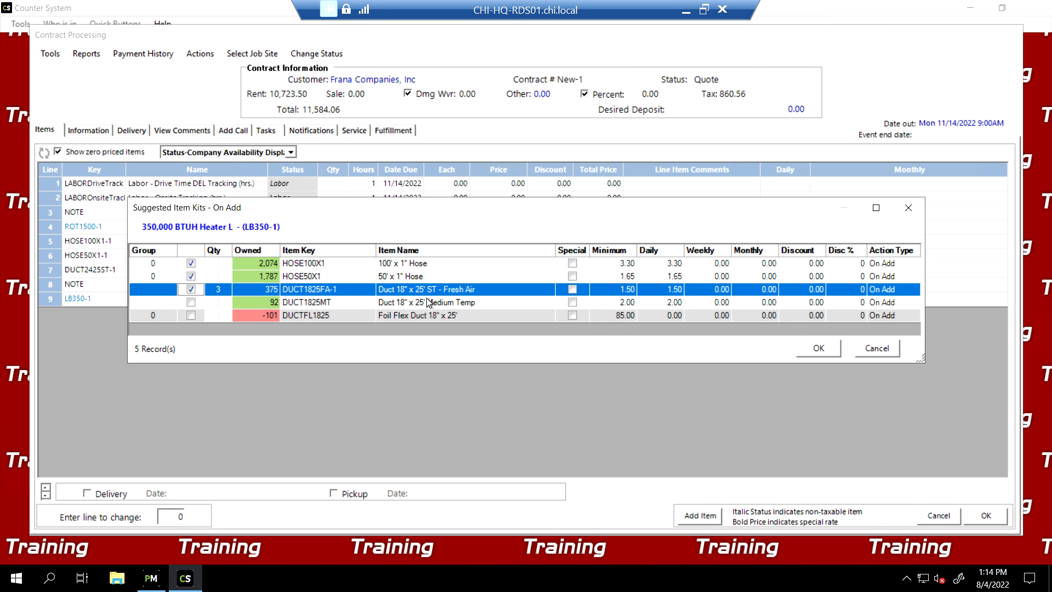
{"action": "left_click", "coordinate": [826, 348]}
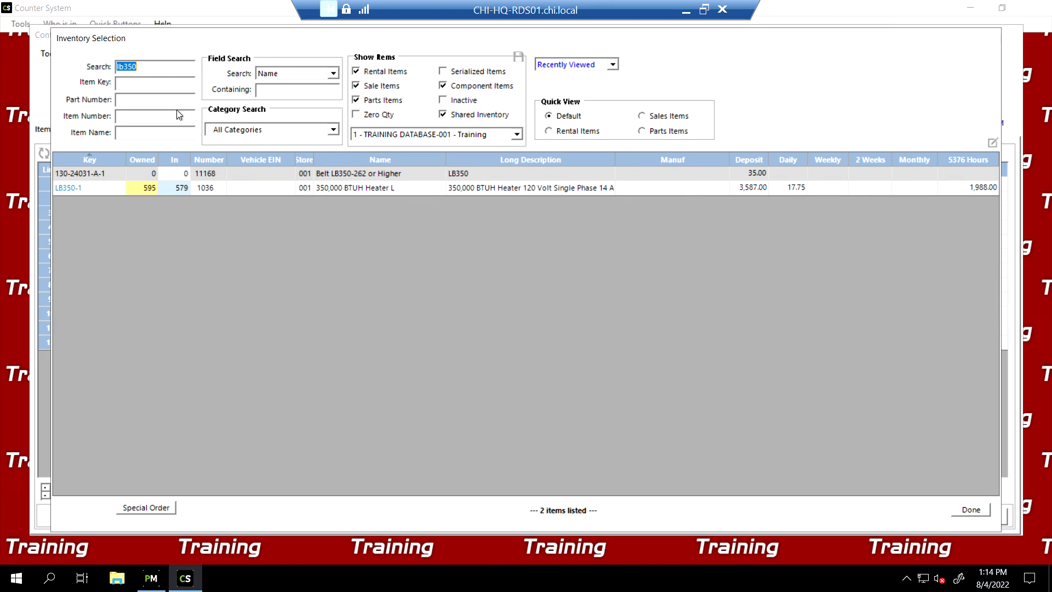
{"action": "left_click", "coordinate": [971, 508]}
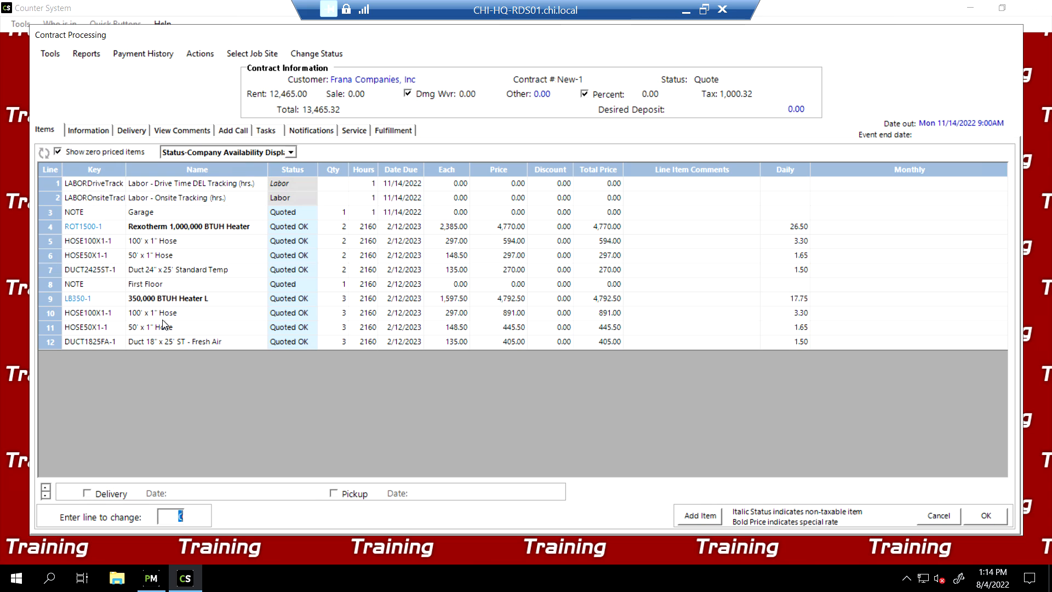
Re-sort the quote by line number and move the Labor - Drive Time DEL Tracking line down to line 12
{"action": "left_click", "coordinate": [54, 184]}
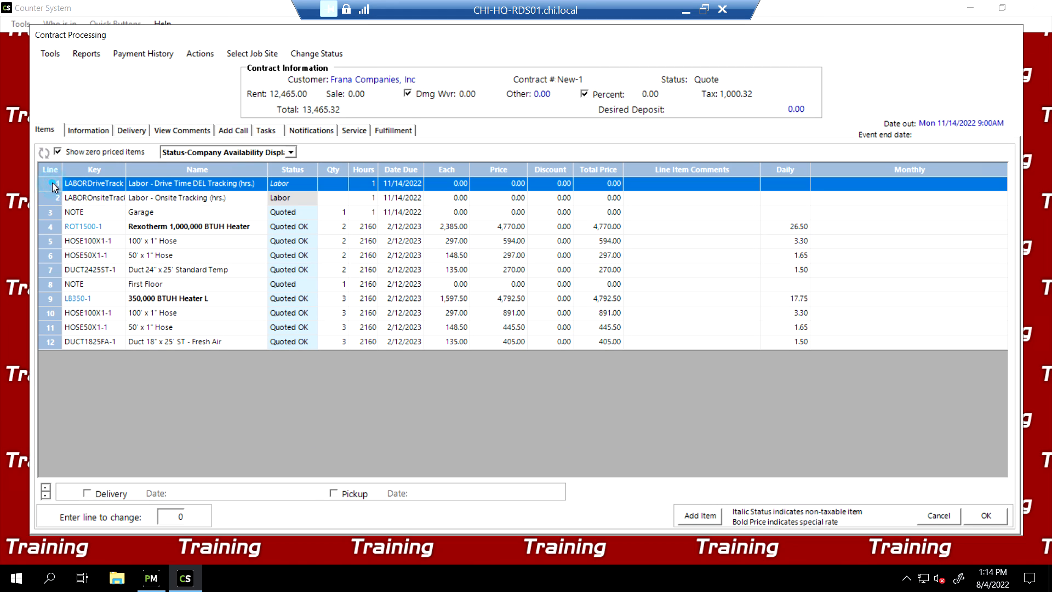
{"action": "left_click", "coordinate": [46, 495]}
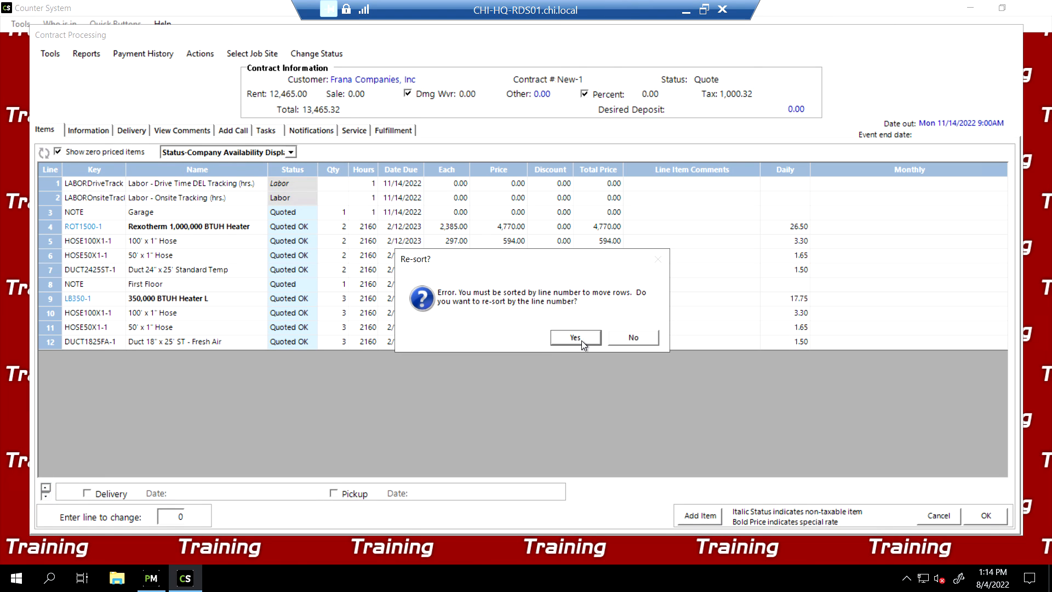
{"action": "left_click", "coordinate": [625, 343]}
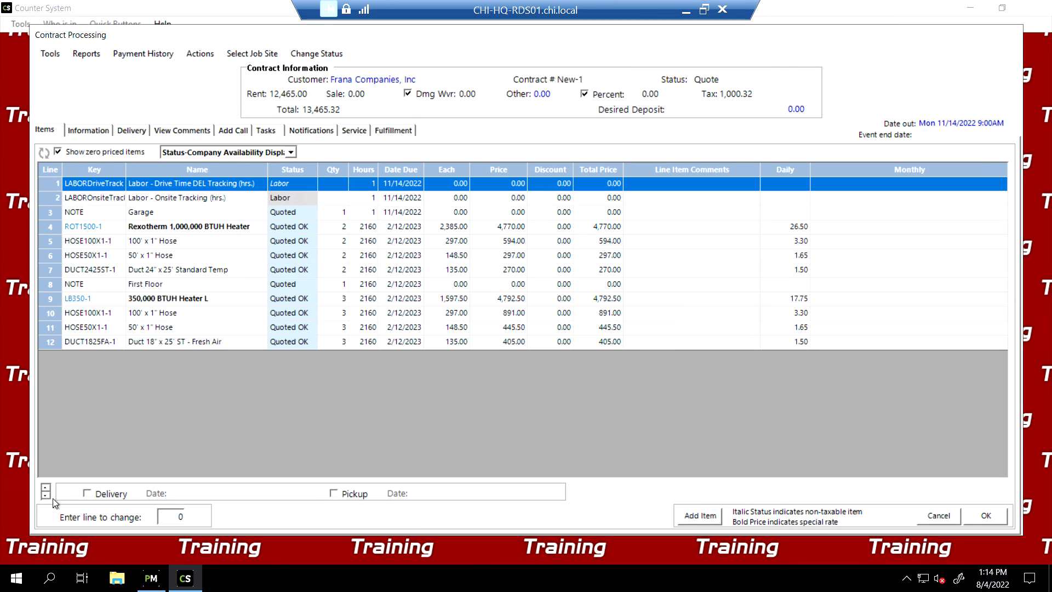
{"action": "left_click", "coordinate": [46, 496]}
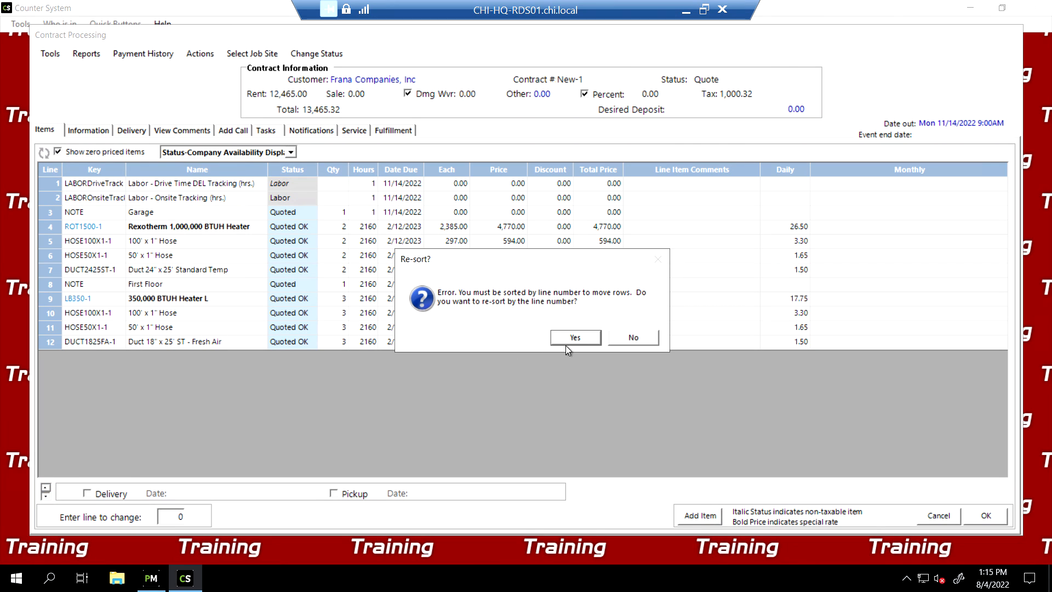
{"action": "left_click", "coordinate": [566, 342]}
{"action": "left_click", "coordinate": [47, 496]}
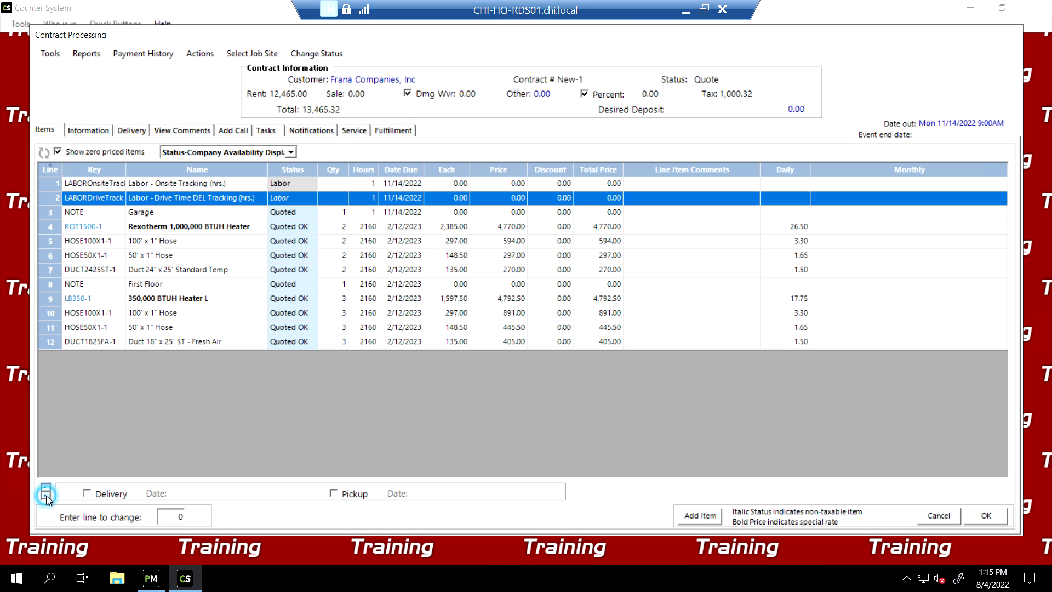
{"action": "triple_click", "coordinate": [46, 496]}
{"action": "double_click", "coordinate": [46, 496]}
{"action": "triple_click", "coordinate": [46, 496]}
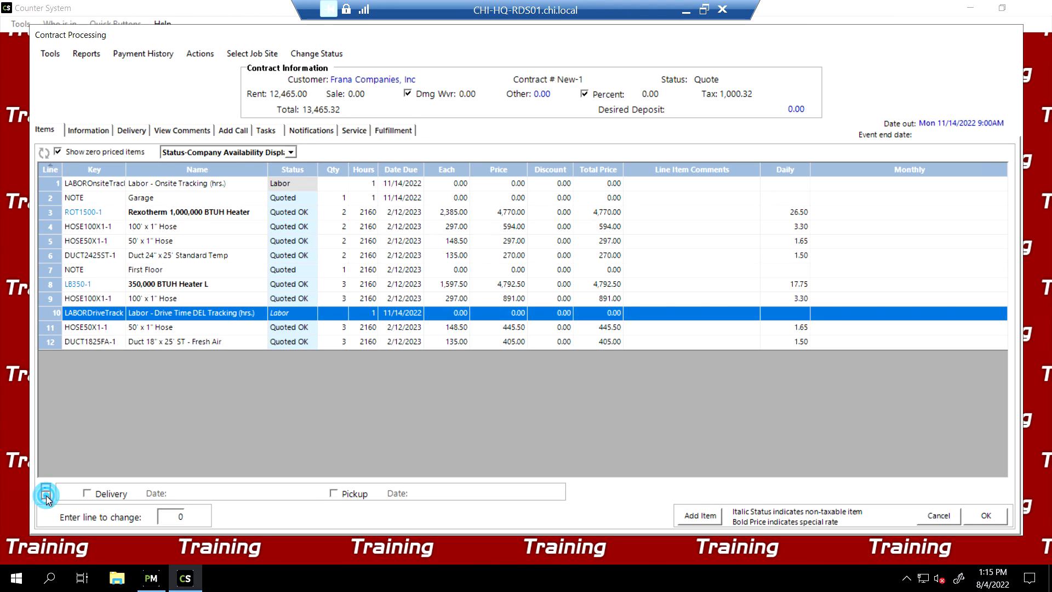
{"action": "double_click", "coordinate": [46, 496]}
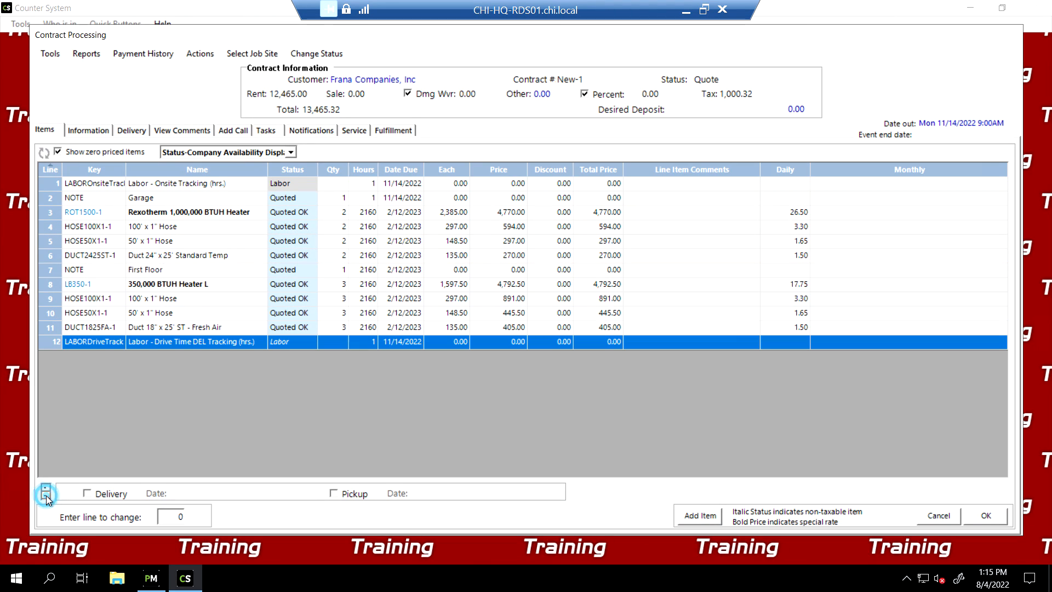
Move the Labor - Onsite Tracking line from the start of the item list down to line 12
{"action": "left_click", "coordinate": [51, 183]}
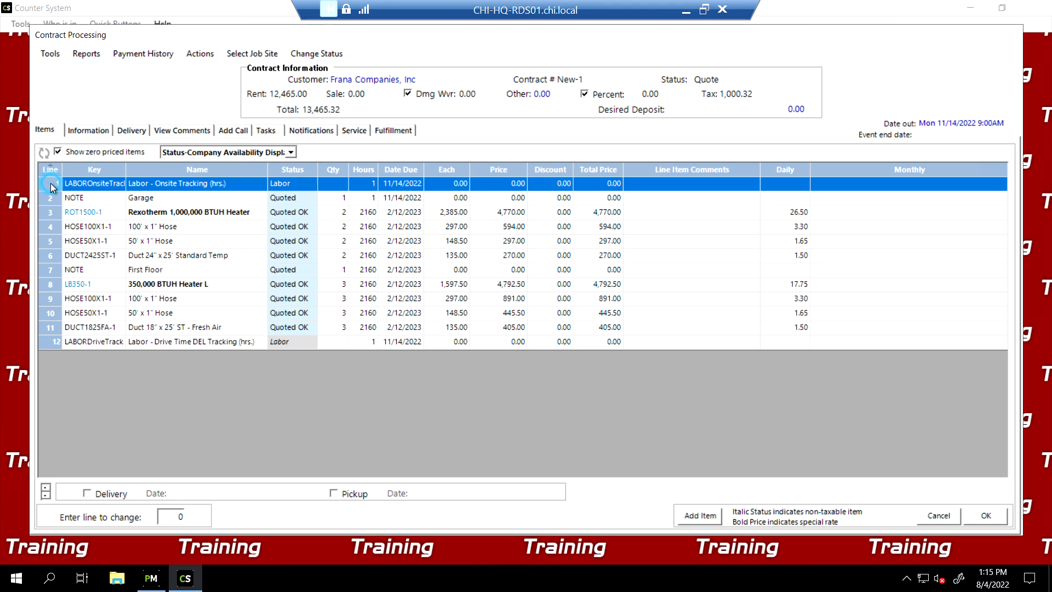
{"action": "double_click", "coordinate": [46, 496]}
{"action": "left_click", "coordinate": [46, 496]}
{"action": "triple_click", "coordinate": [46, 496]}
{"action": "triple_click", "coordinate": [46, 496]}
{"action": "left_click", "coordinate": [46, 496]}
{"action": "left_click", "coordinate": [45, 496]}
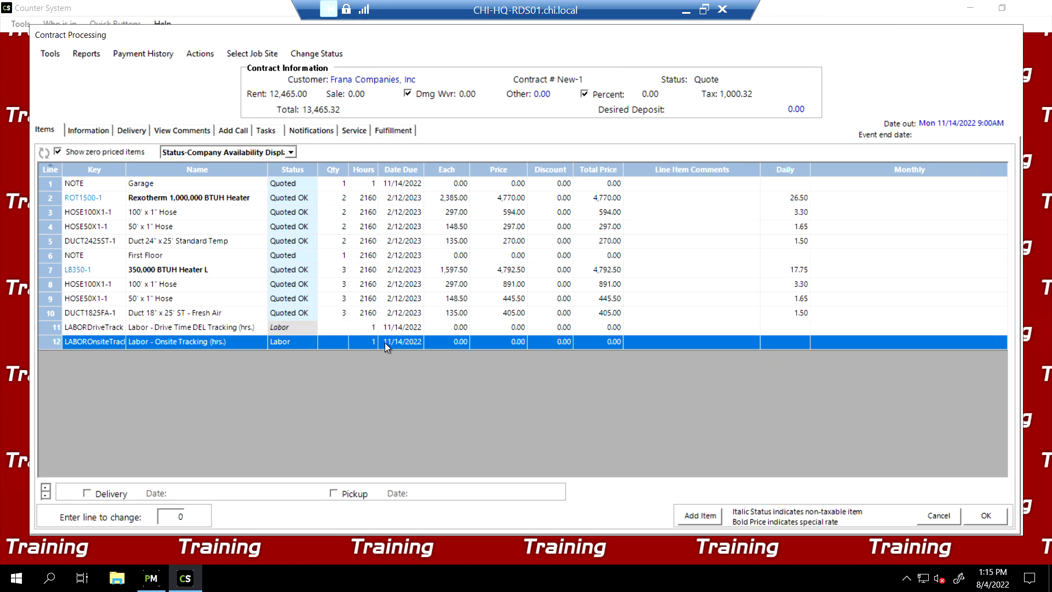
Set the Garage note's due back date to 5/31/2023 without updating the price
{"action": "double_click", "coordinate": [407, 183]}
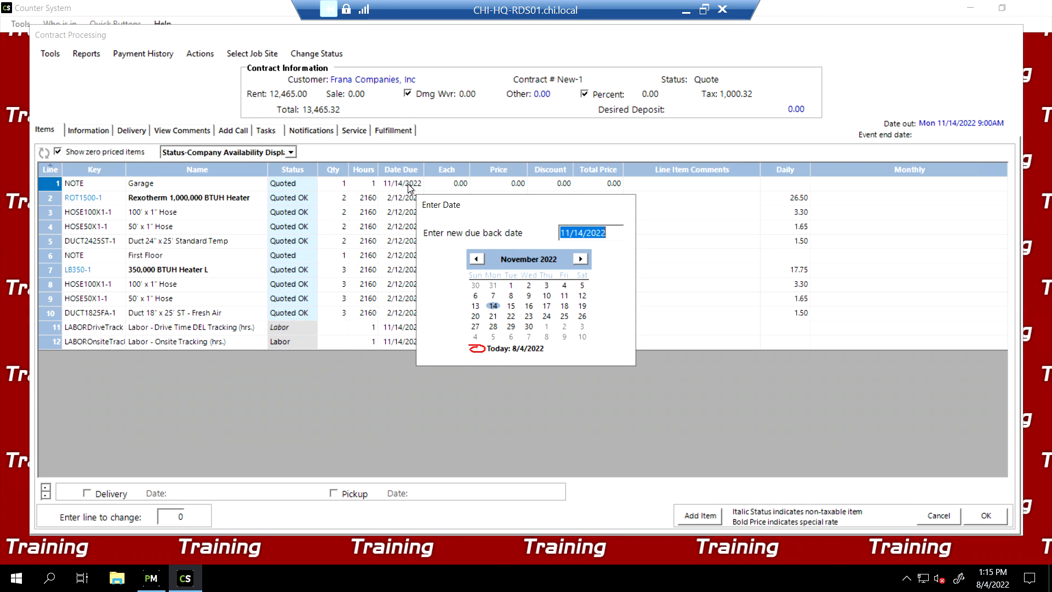
{"action": "left_click", "coordinate": [583, 260]}
{"action": "left_click", "coordinate": [584, 259]}
{"action": "left_click", "coordinate": [584, 260]}
{"action": "left_click", "coordinate": [583, 260]}
{"action": "left_click", "coordinate": [583, 260]}
{"action": "left_click", "coordinate": [583, 259]}
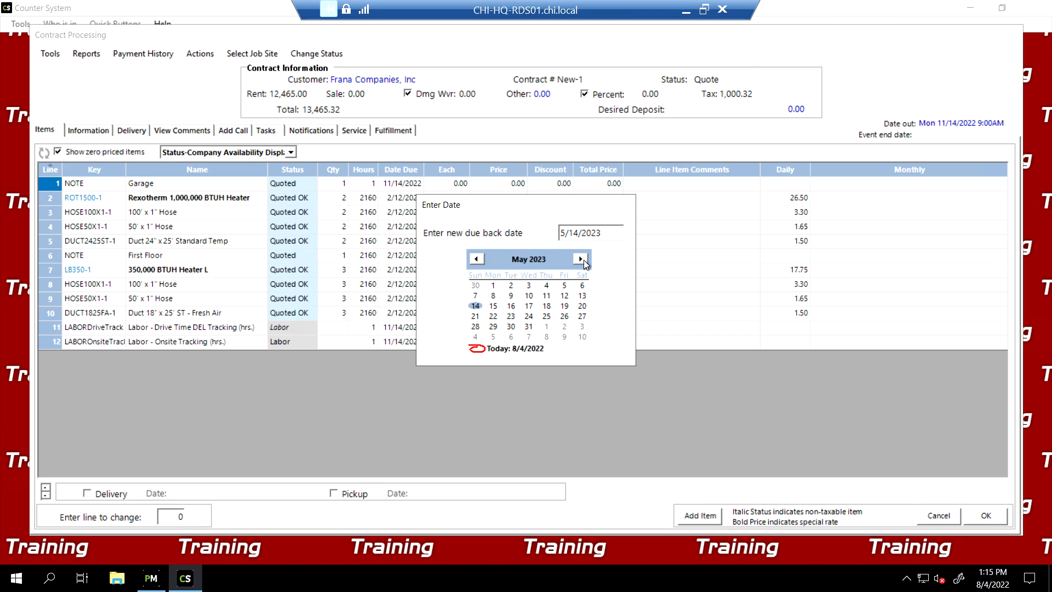
{"action": "left_click", "coordinate": [529, 327]}
{"action": "left_click", "coordinate": [598, 304]}
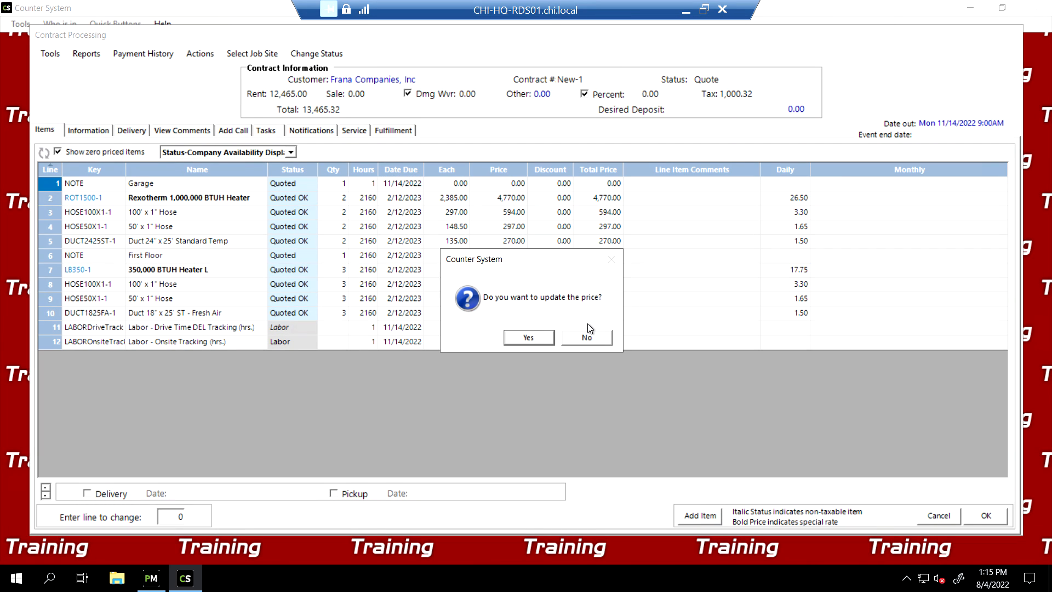
{"action": "left_click", "coordinate": [583, 337]}
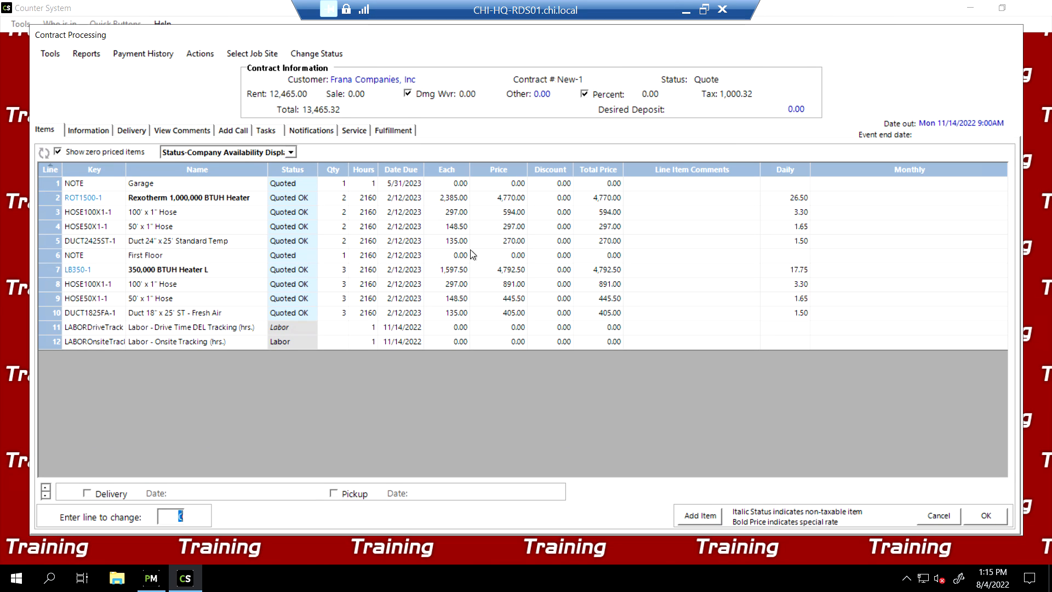
Set the Rexotherm 1,000,000 BTUH Heater's due back date to 5/31/2023 without updating the price
{"action": "double_click", "coordinate": [411, 201]}
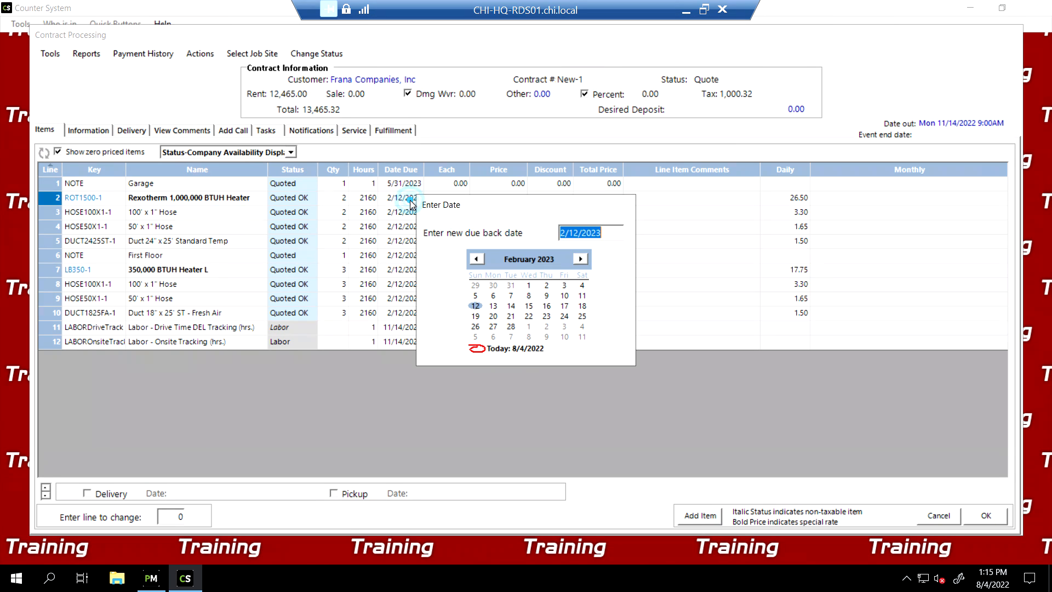
{"action": "left_click", "coordinate": [582, 259]}
{"action": "left_click", "coordinate": [582, 259]}
{"action": "left_click", "coordinate": [582, 258]}
{"action": "left_click", "coordinate": [582, 258]}
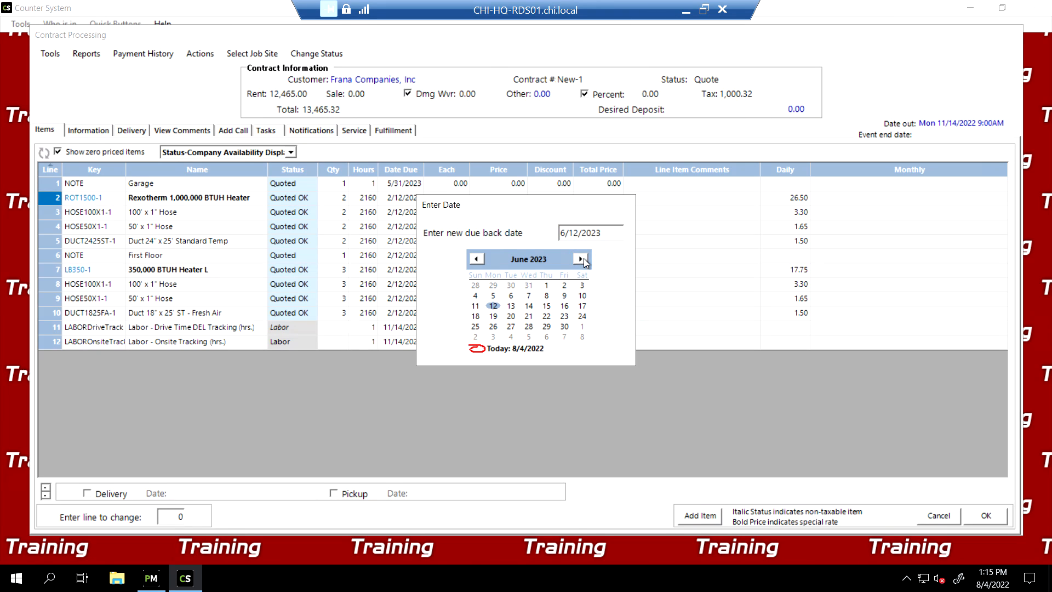
{"action": "left_click", "coordinate": [484, 259]}
{"action": "left_click", "coordinate": [529, 326]}
{"action": "left_click", "coordinate": [586, 306]}
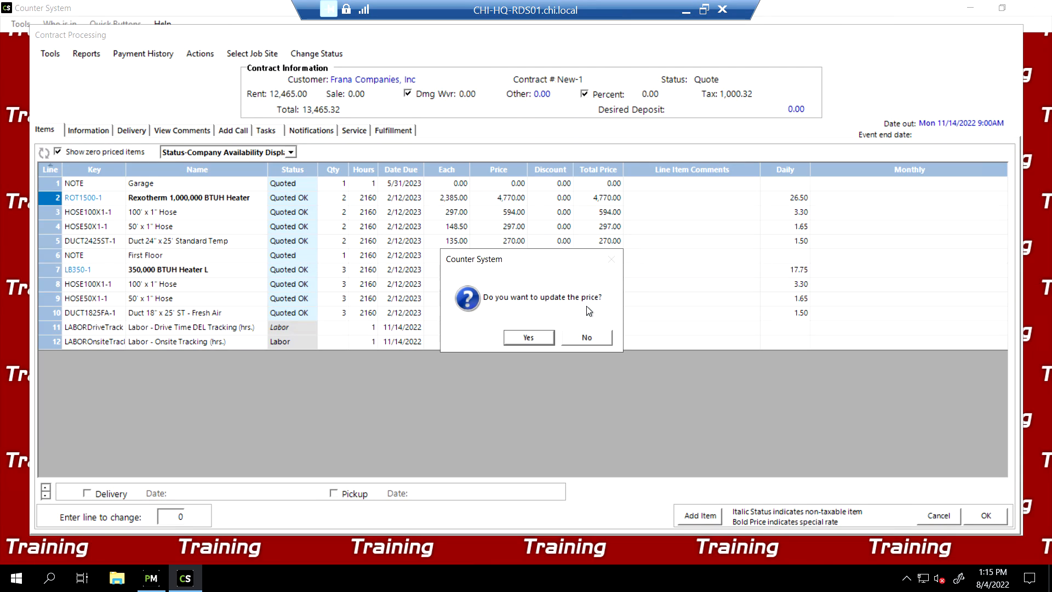
{"action": "left_click", "coordinate": [581, 336]}
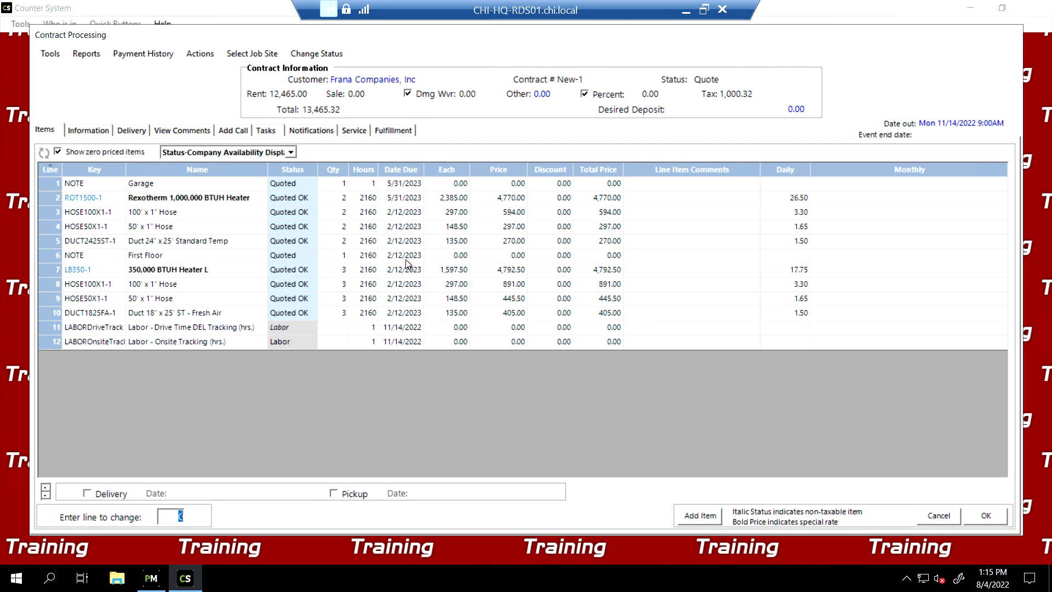
Set the Garage group's 100' x 1" Hose due back date to 5/31/2023 at 9:00AM without updating the price
{"action": "double_click", "coordinate": [406, 215]}
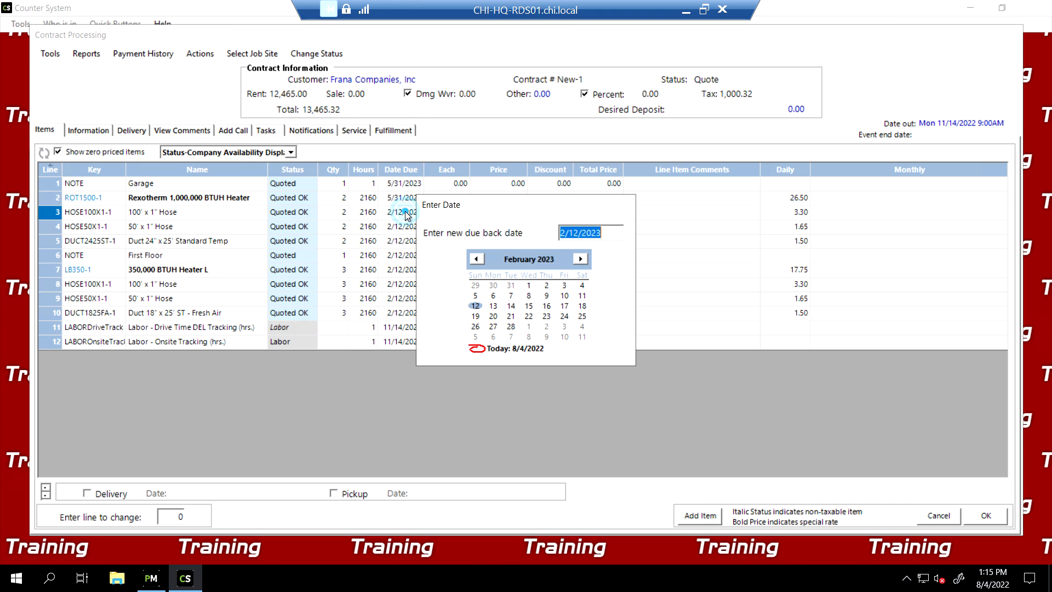
{"action": "left_click", "coordinate": [583, 263]}
{"action": "left_click", "coordinate": [581, 259]}
{"action": "left_click", "coordinate": [581, 259]}
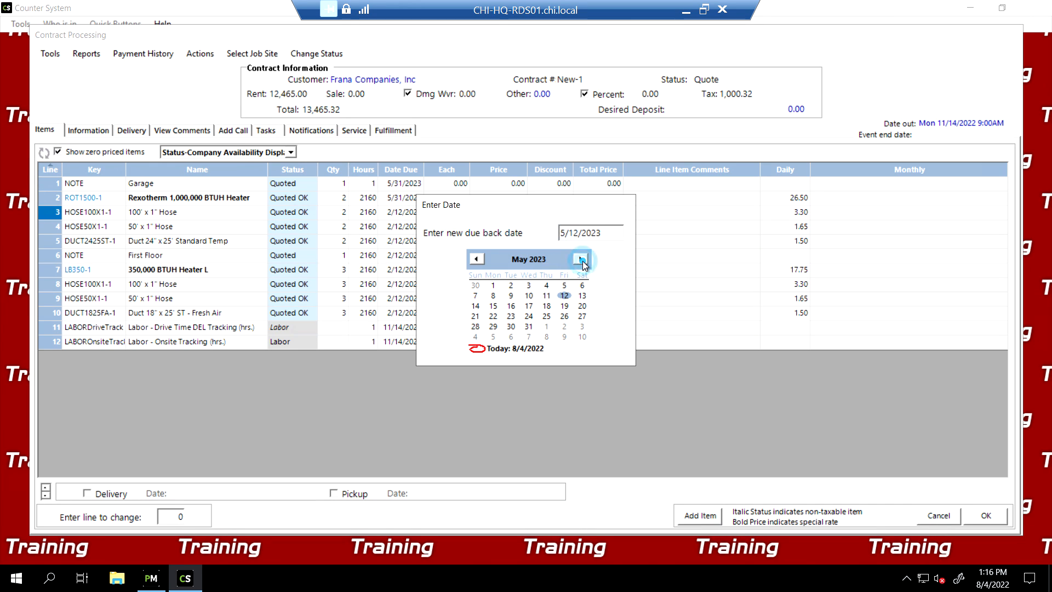
{"action": "left_click", "coordinate": [529, 329]}
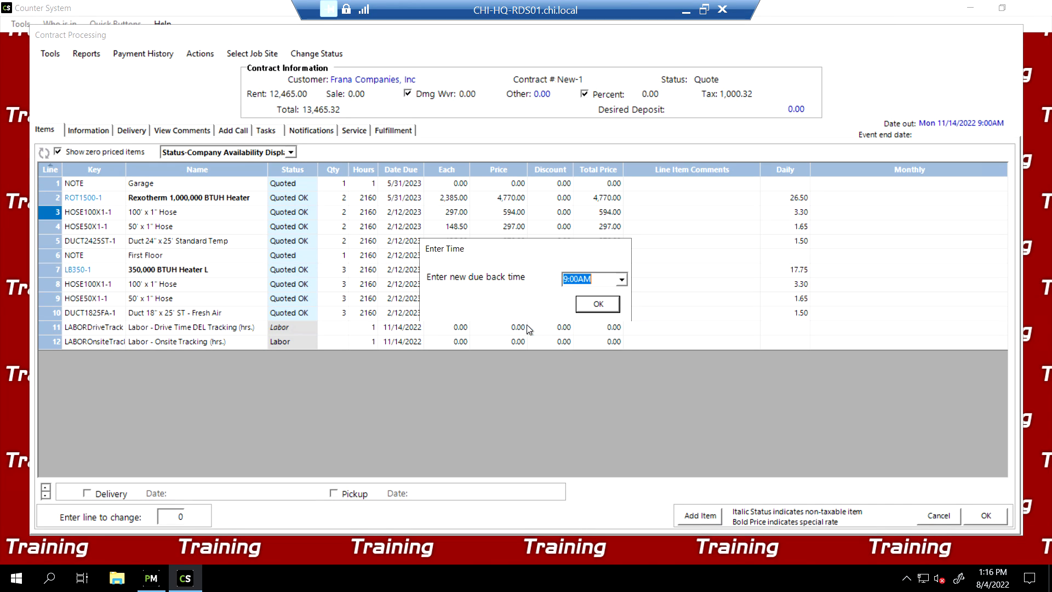
{"action": "left_click", "coordinate": [593, 309]}
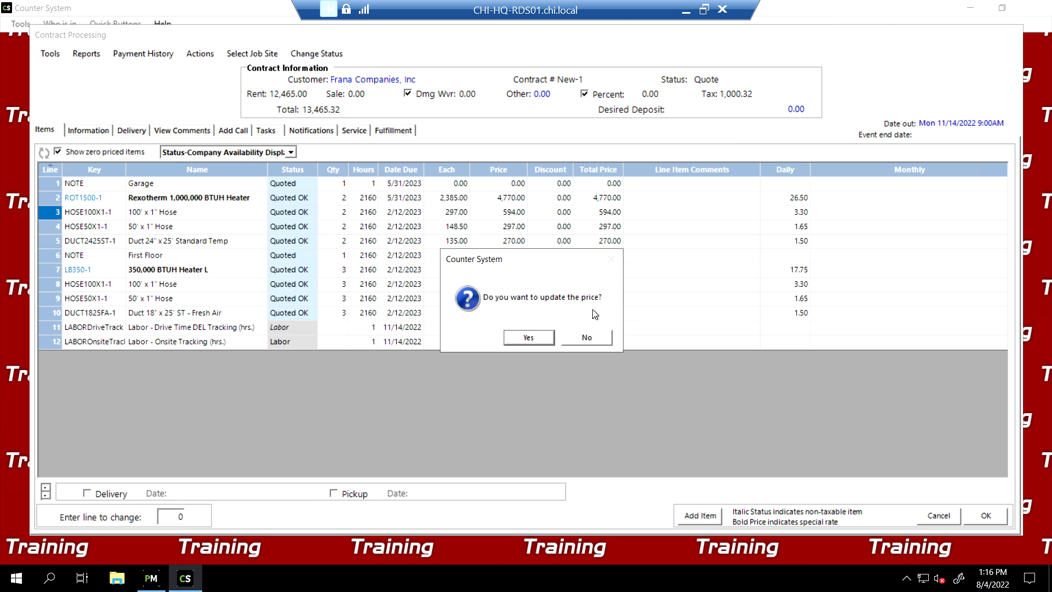
{"action": "left_click", "coordinate": [576, 337]}
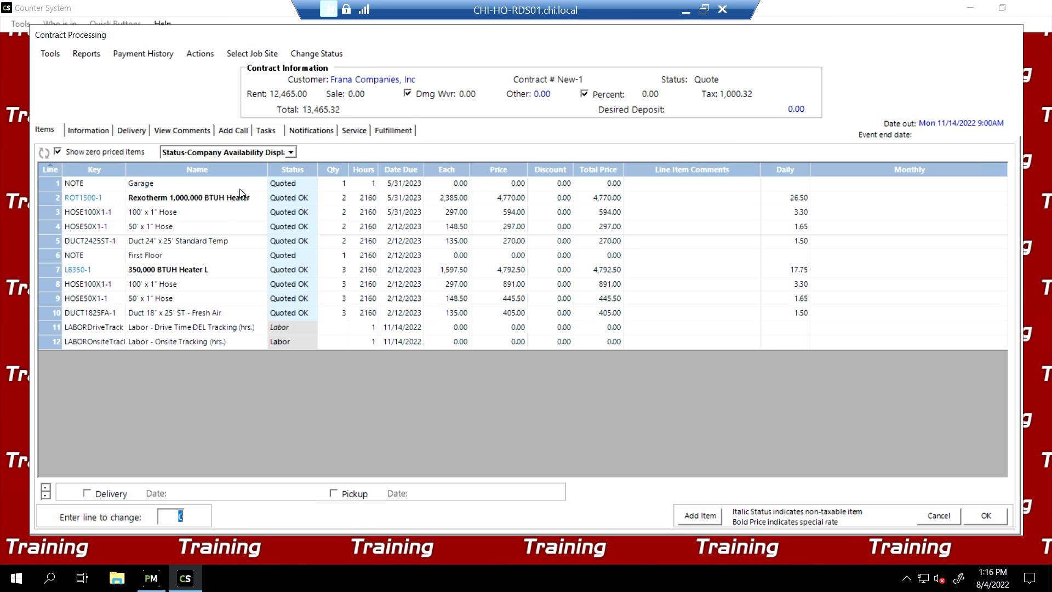
Set the Garage group's 50' x 1" Hose due back date to 5/31/2023 without updating the price
{"action": "double_click", "coordinate": [408, 230]}
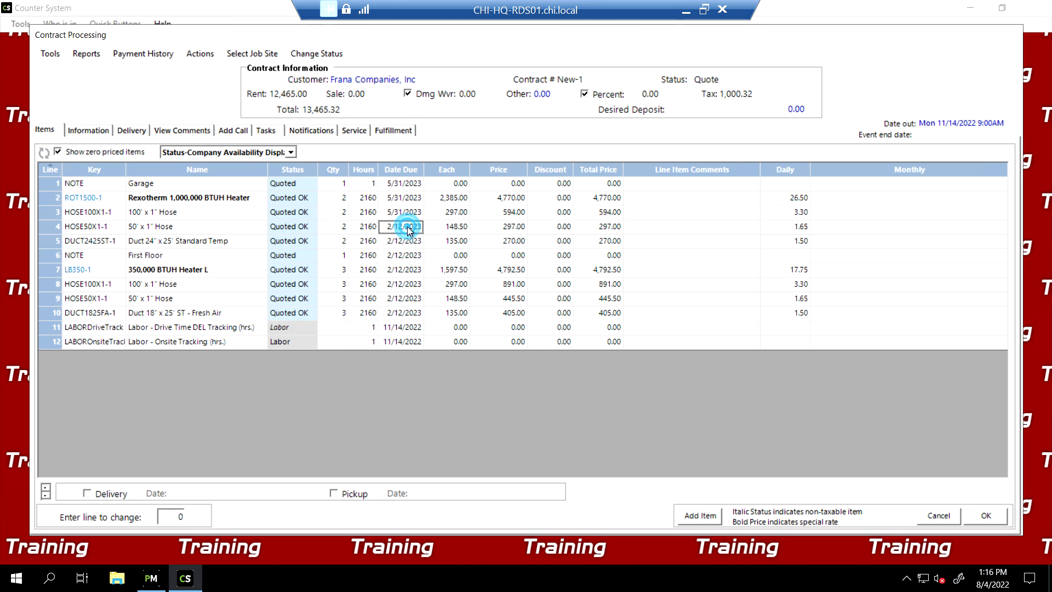
{"action": "double_click", "coordinate": [580, 259]}
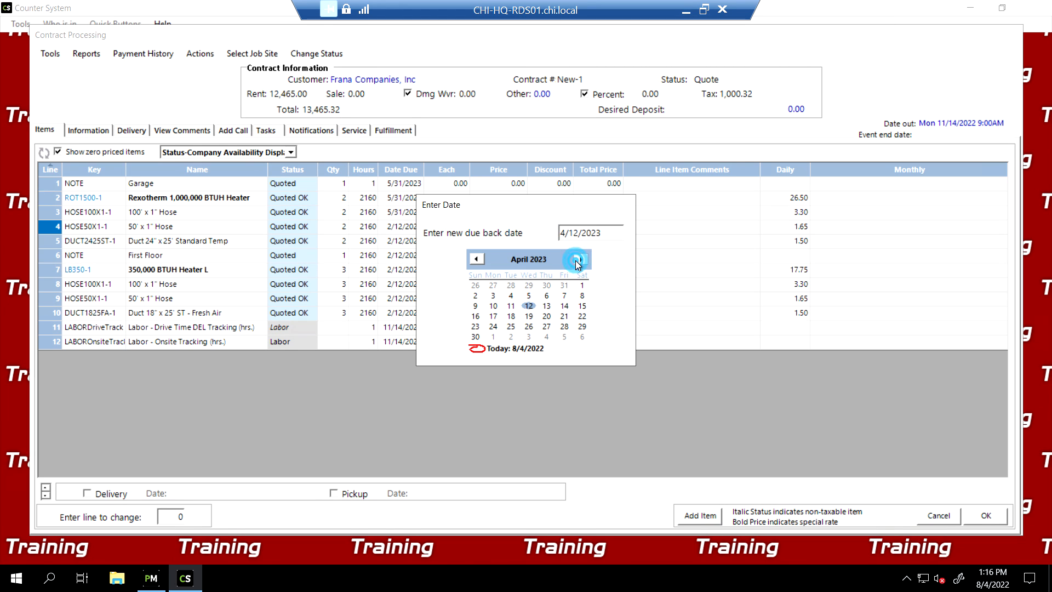
{"action": "left_click", "coordinate": [580, 259]}
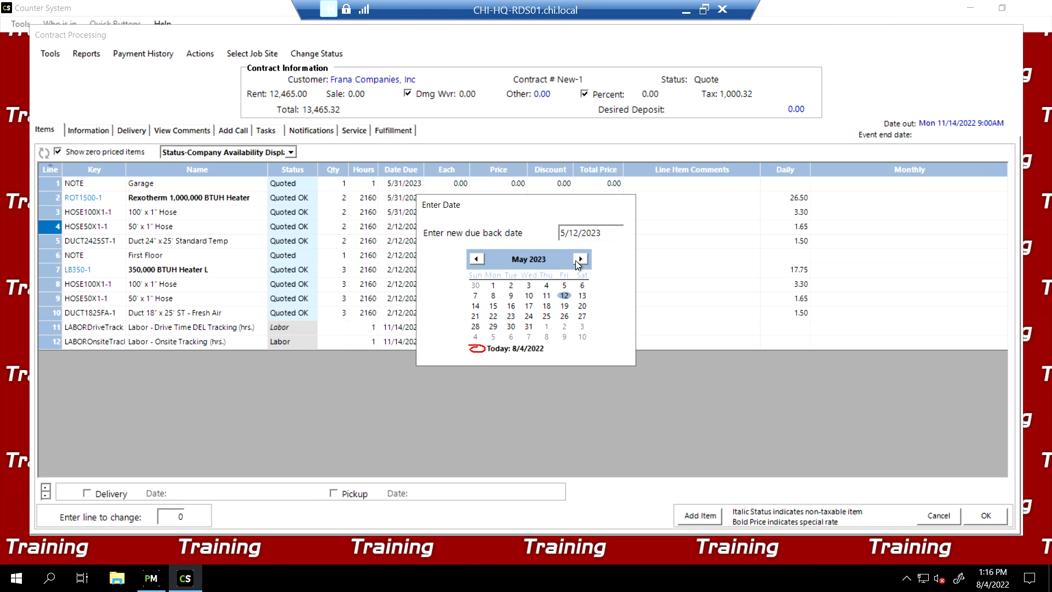
{"action": "left_click", "coordinate": [529, 327]}
{"action": "left_click", "coordinate": [592, 305]}
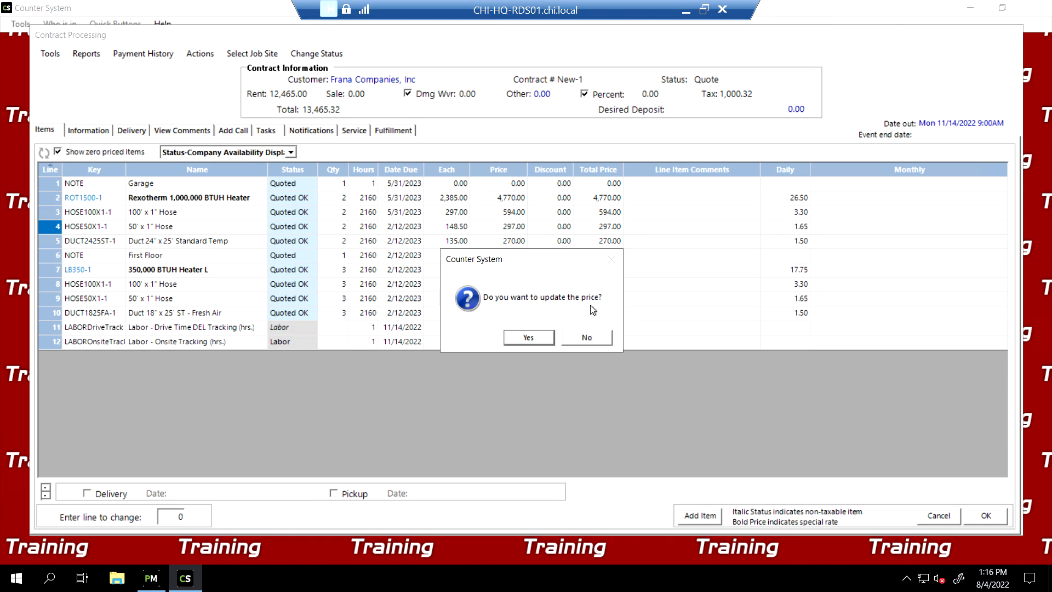
{"action": "left_click", "coordinate": [584, 334]}
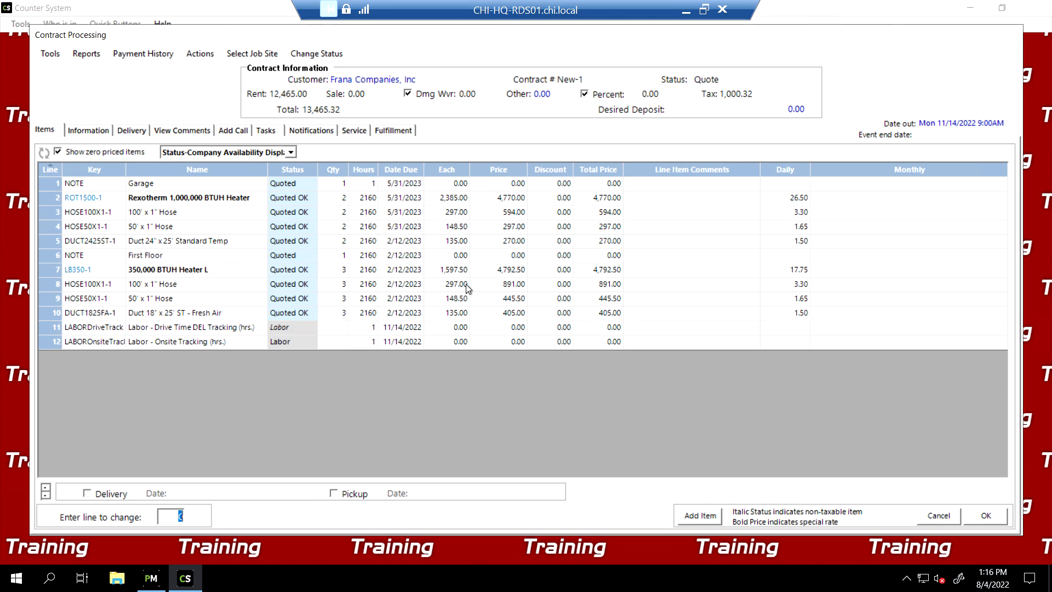
Set the Duct 24" x 25' Standard Temp due back date to 5/31/2023 without updating the price
{"action": "double_click", "coordinate": [404, 241]}
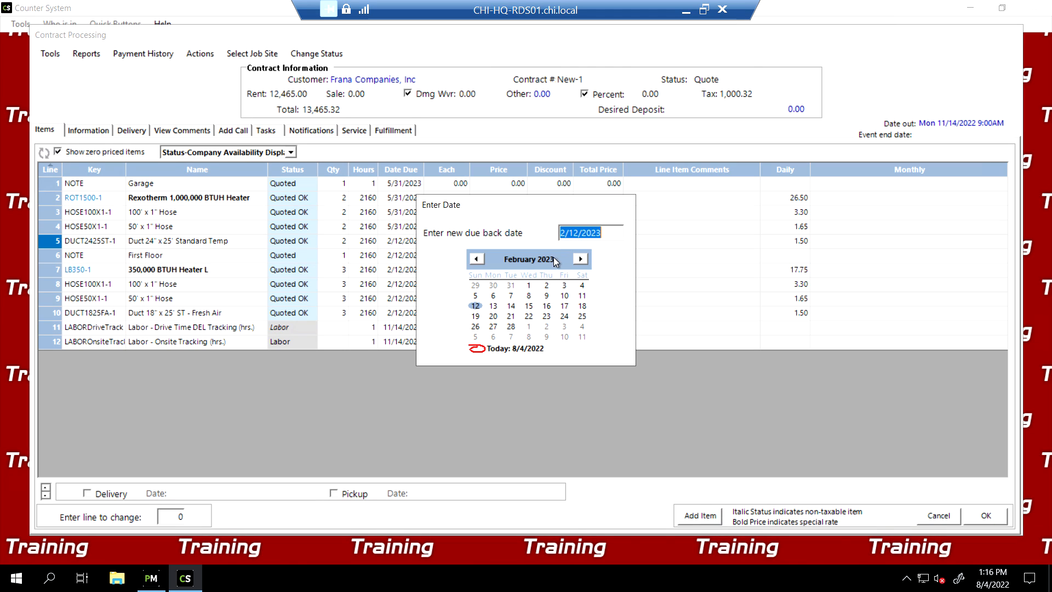
{"action": "left_click", "coordinate": [579, 259]}
{"action": "left_click", "coordinate": [579, 258]}
{"action": "left_click", "coordinate": [579, 259]}
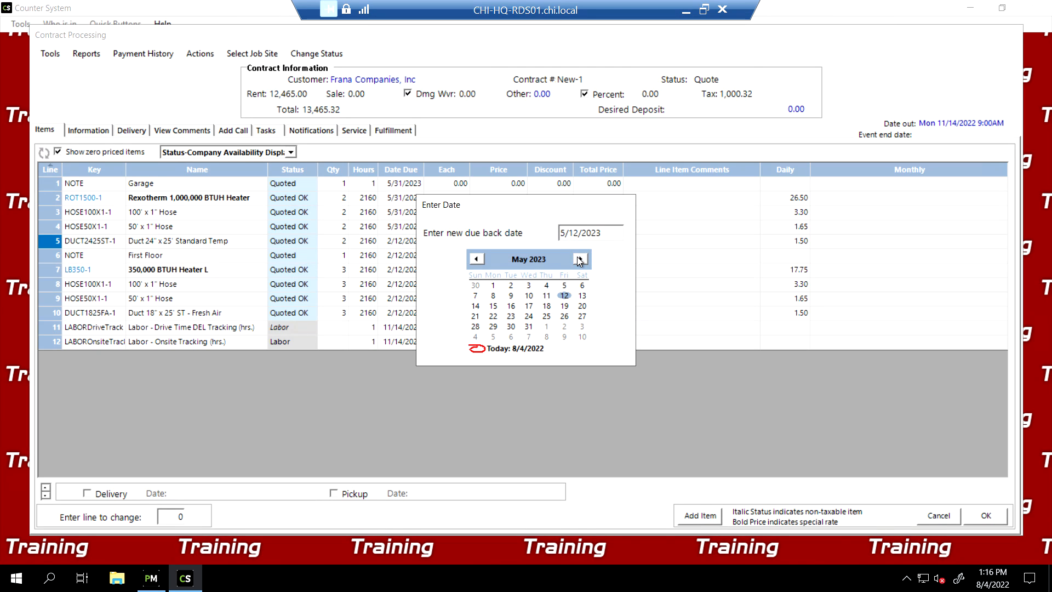
{"action": "left_click", "coordinate": [529, 326]}
{"action": "key", "text": "Return"}
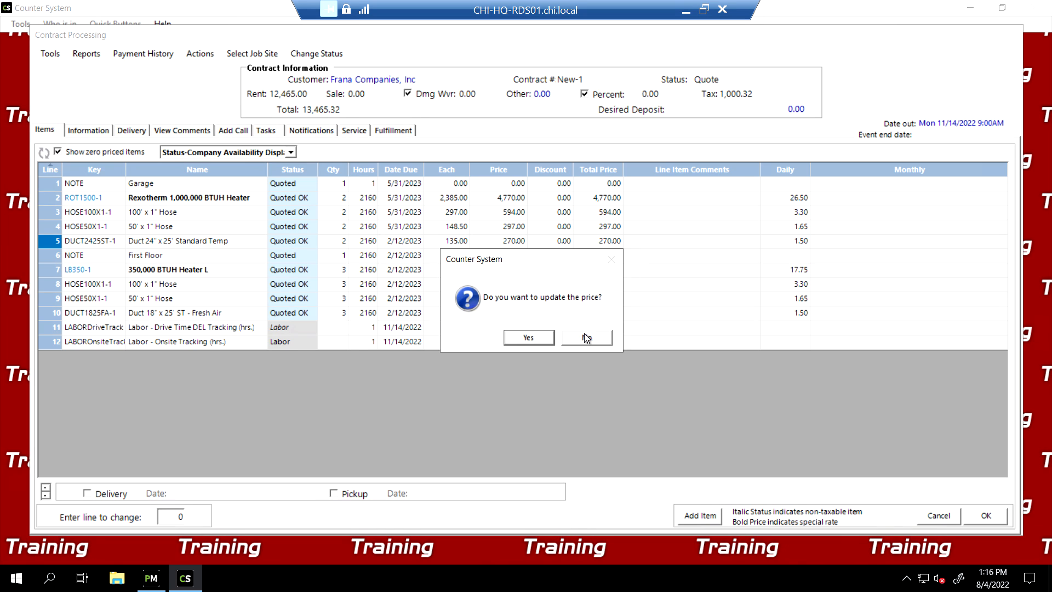
{"action": "left_click", "coordinate": [585, 337]}
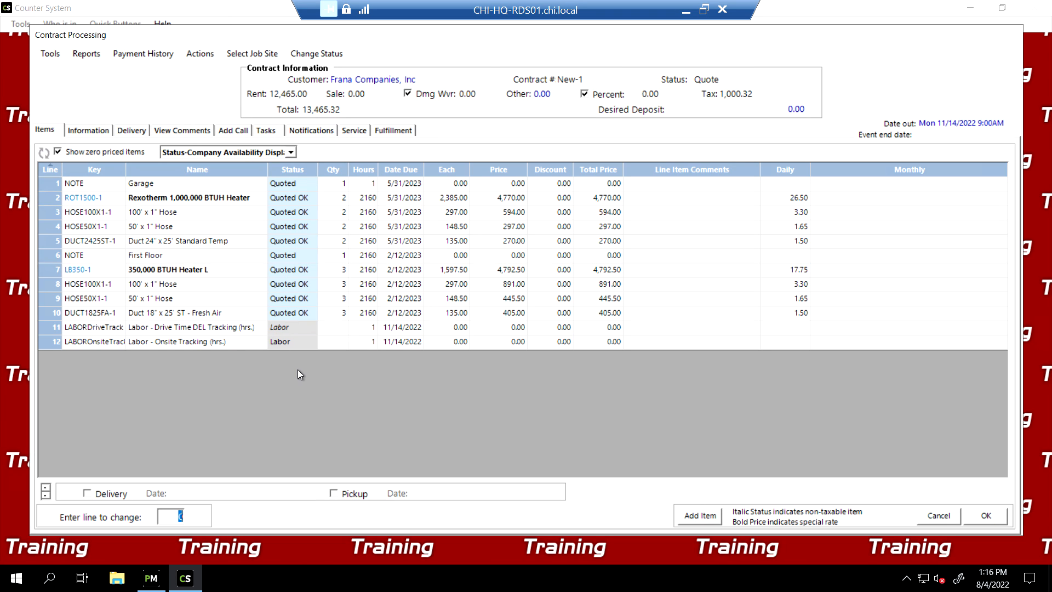
Schedule the quote's delivery for 11/14/2022 at 9:00am and choose no pickup
{"action": "left_click", "coordinate": [88, 493]}
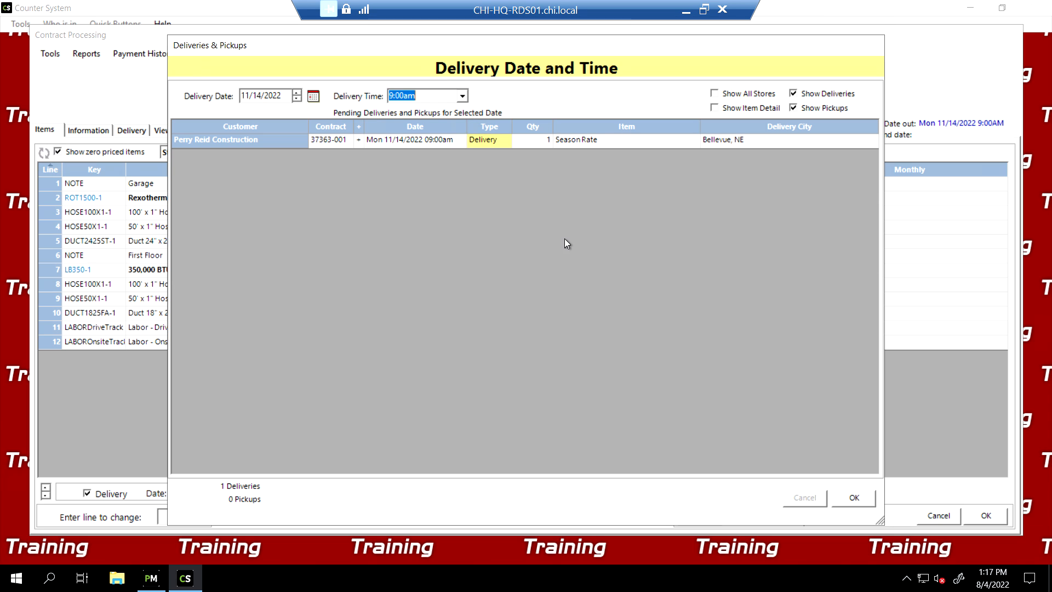
{"action": "left_click", "coordinate": [848, 494]}
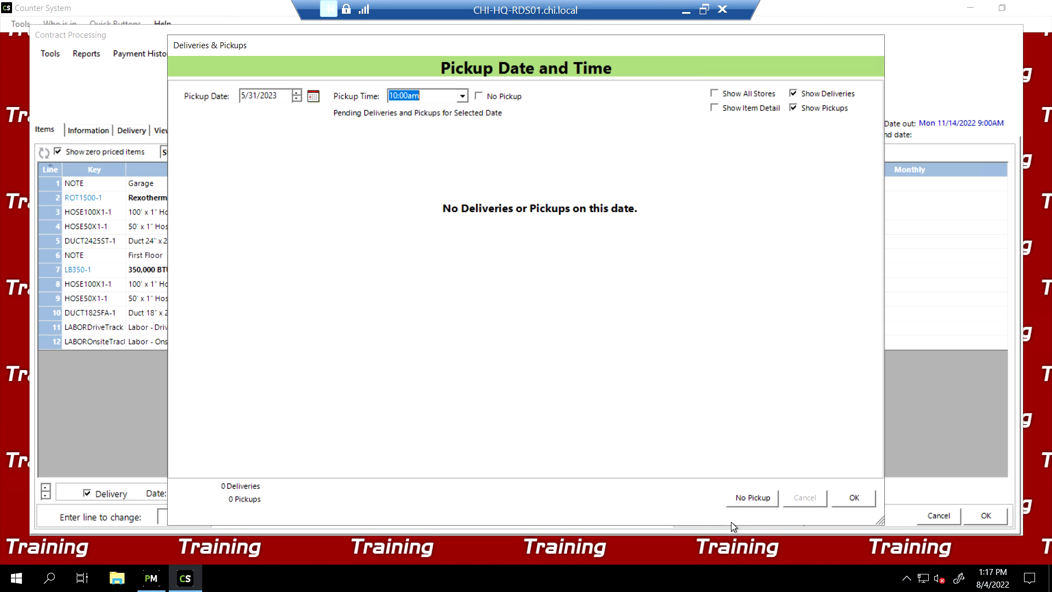
{"action": "left_click", "coordinate": [751, 499]}
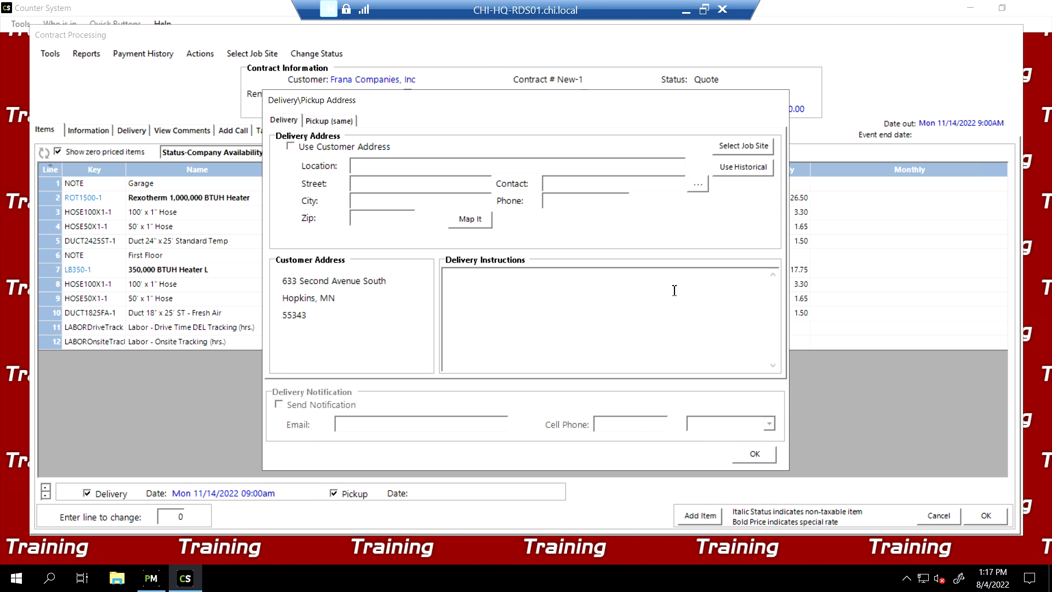
Set the quote's delivery address to the customer's Fake Apartments job site
{"action": "left_click", "coordinate": [742, 148]}
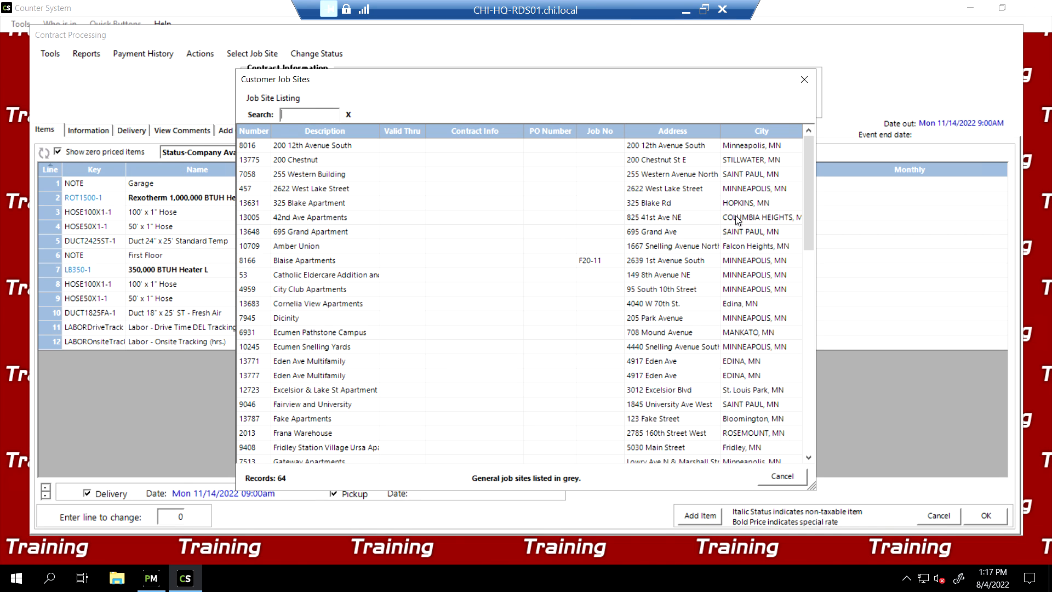
{"action": "left_click_drag", "start_coordinate": [811, 200], "coordinate": [811, 242]}
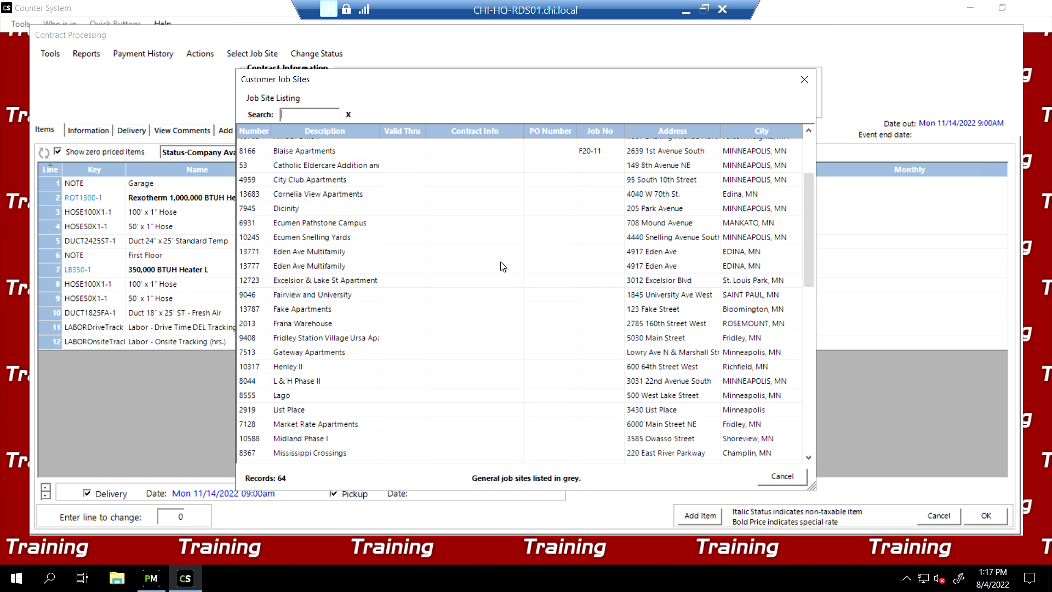
{"action": "double_click", "coordinate": [319, 309]}
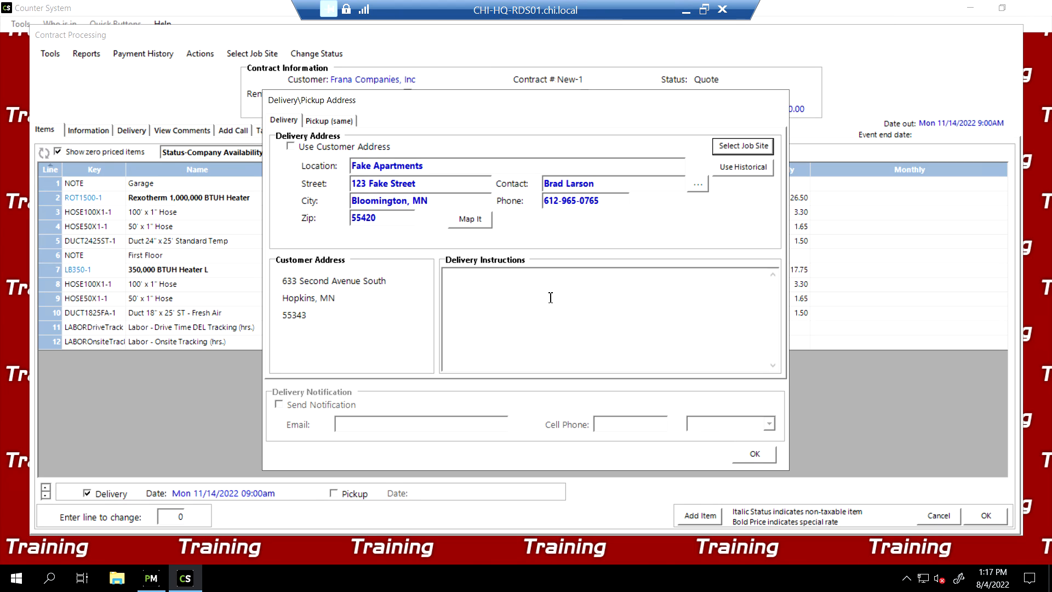
{"action": "left_click", "coordinate": [754, 454]}
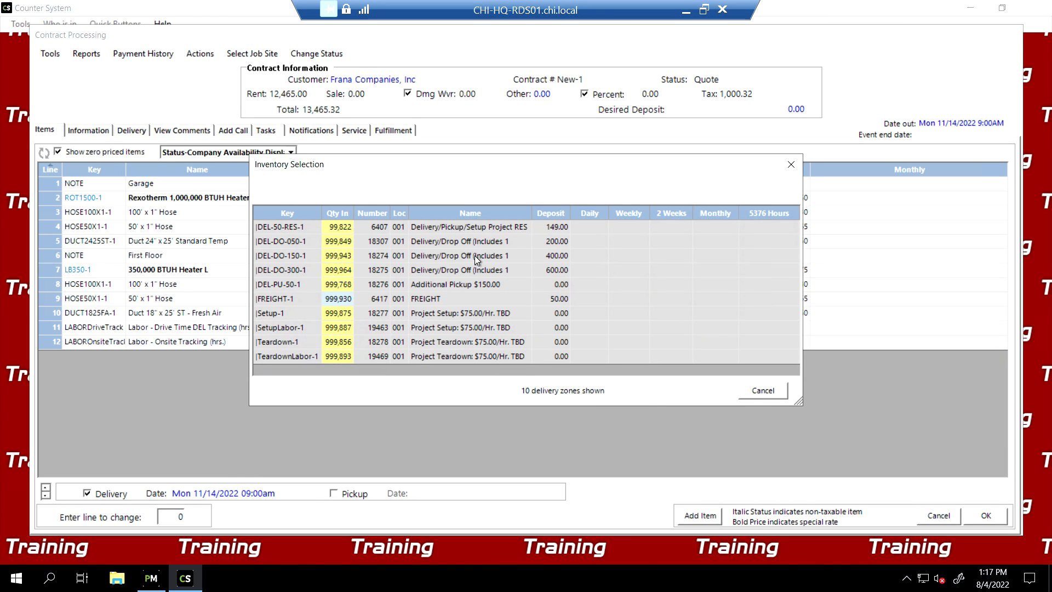
Add the DEL-DO-050-1 Delivery/Drop Off (Includes 1 Pickup) charge at 200.00 each, leaving the item name blank
{"action": "left_click_drag", "start_coordinate": [532, 213], "coordinate": [603, 218]}
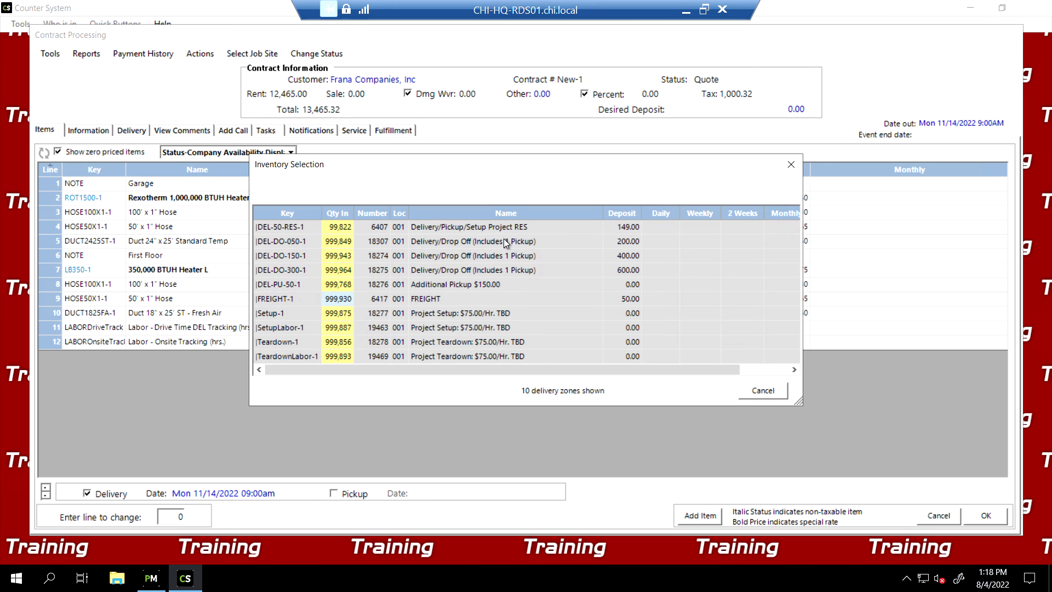
{"action": "double_click", "coordinate": [474, 240]}
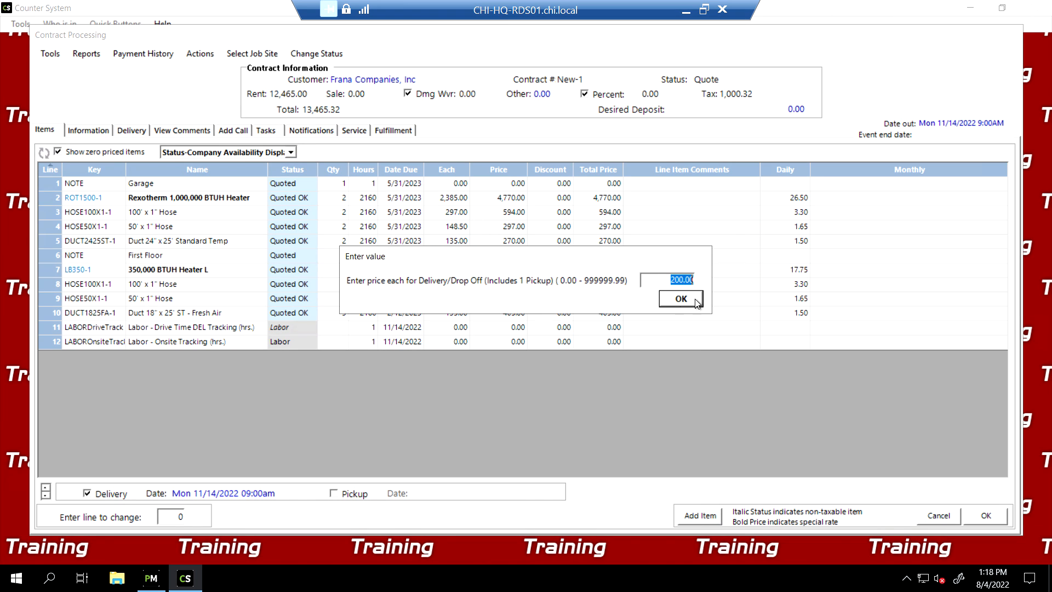
{"action": "left_click", "coordinate": [679, 300]}
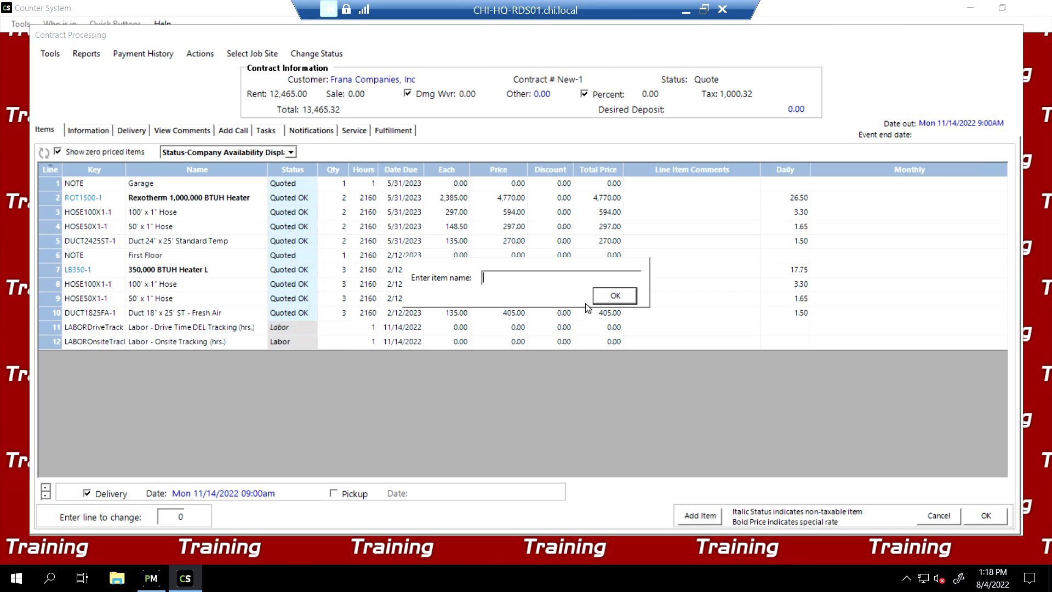
{"action": "left_click", "coordinate": [615, 295]}
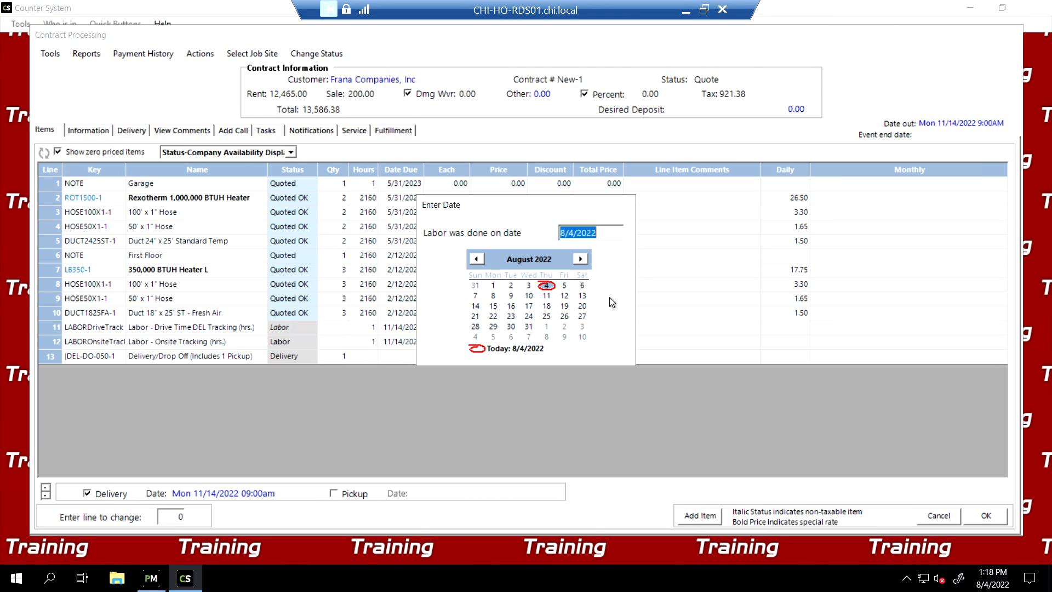
Date the project setup labor 11/14/2022 and accept Miscellaneous Fittings Project Setup at 50.00 each with a blank item name
{"action": "left_click", "coordinate": [582, 260]}
{"action": "left_click", "coordinate": [581, 260]}
{"action": "left_click", "coordinate": [581, 260]}
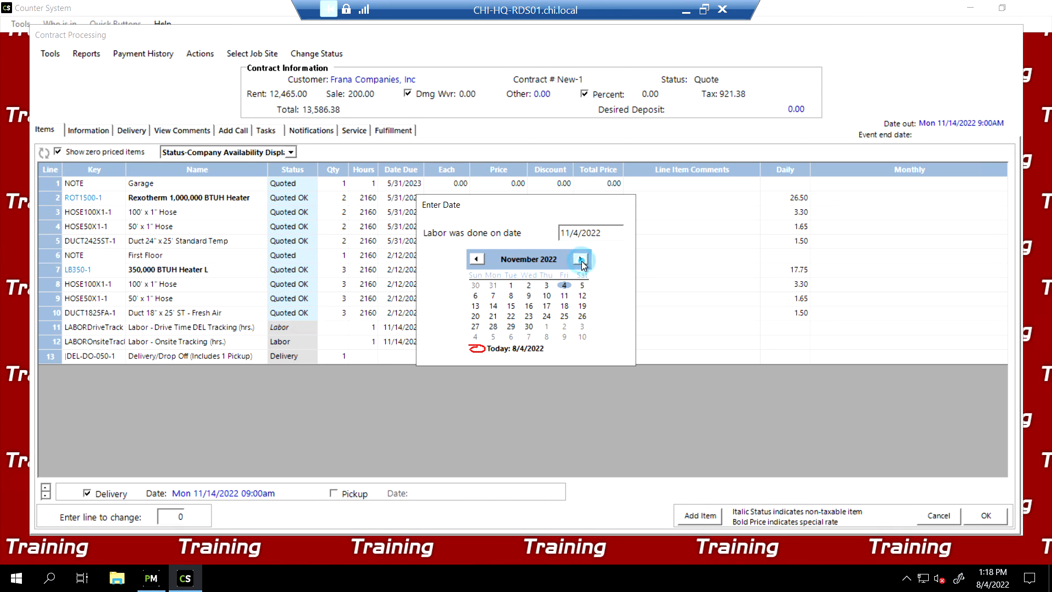
{"action": "left_click", "coordinate": [498, 307]}
{"action": "left_click", "coordinate": [597, 304]}
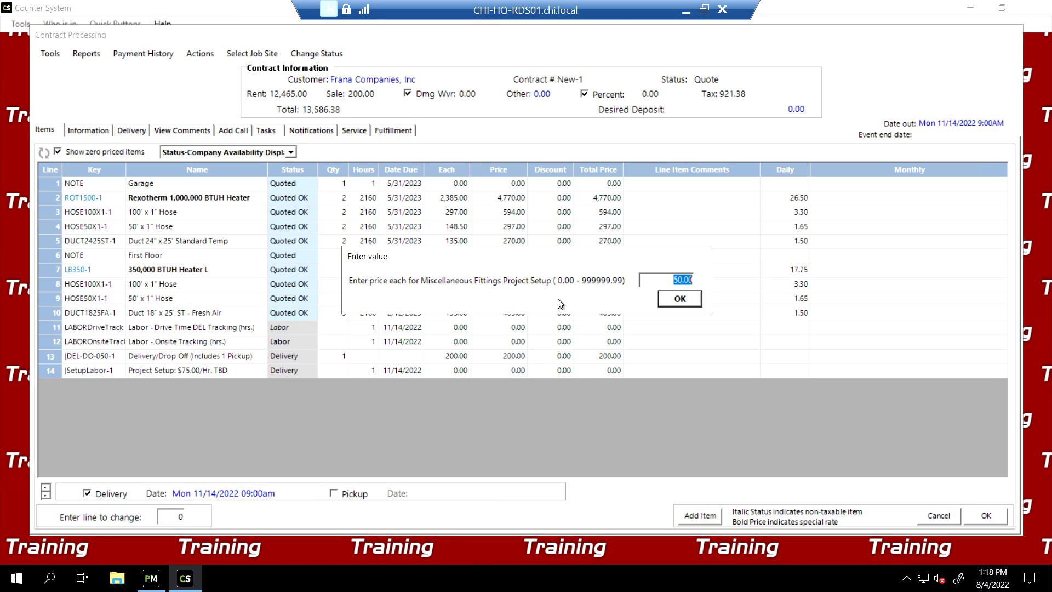
{"action": "left_click", "coordinate": [680, 299]}
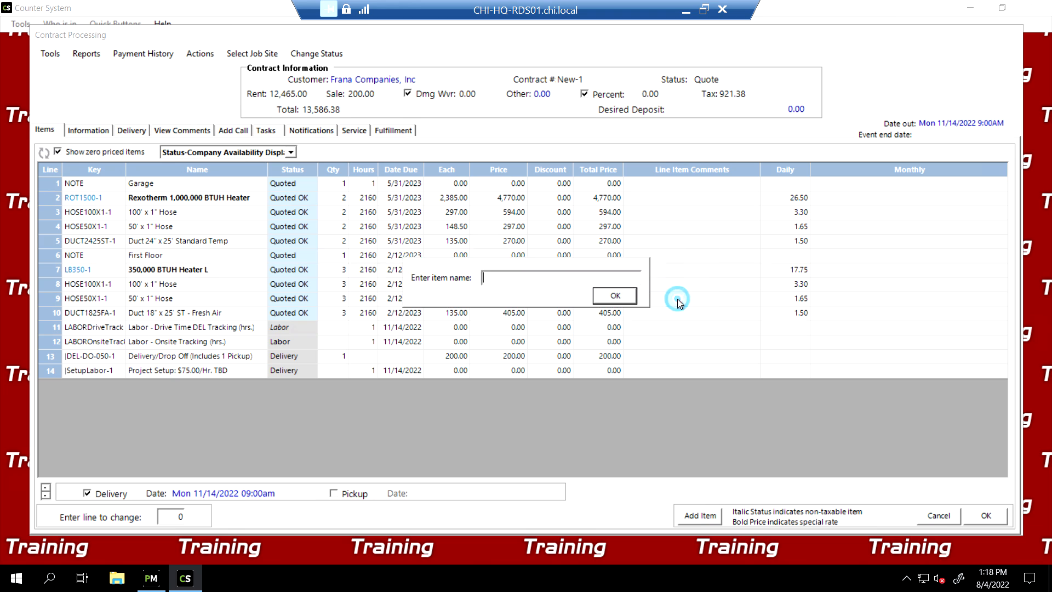
{"action": "left_click", "coordinate": [611, 296]}
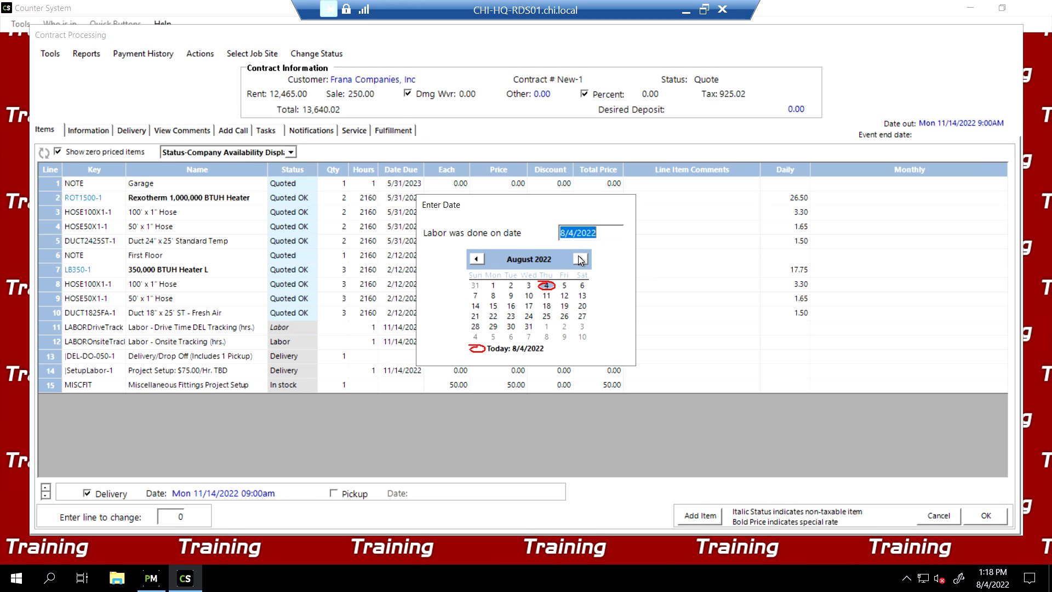
Date the project teardown labor 11/14/2022 and accept the Additional Pickup line at 0.00 each with a blank item name
{"action": "left_click", "coordinate": [581, 259]}
{"action": "left_click", "coordinate": [580, 259]}
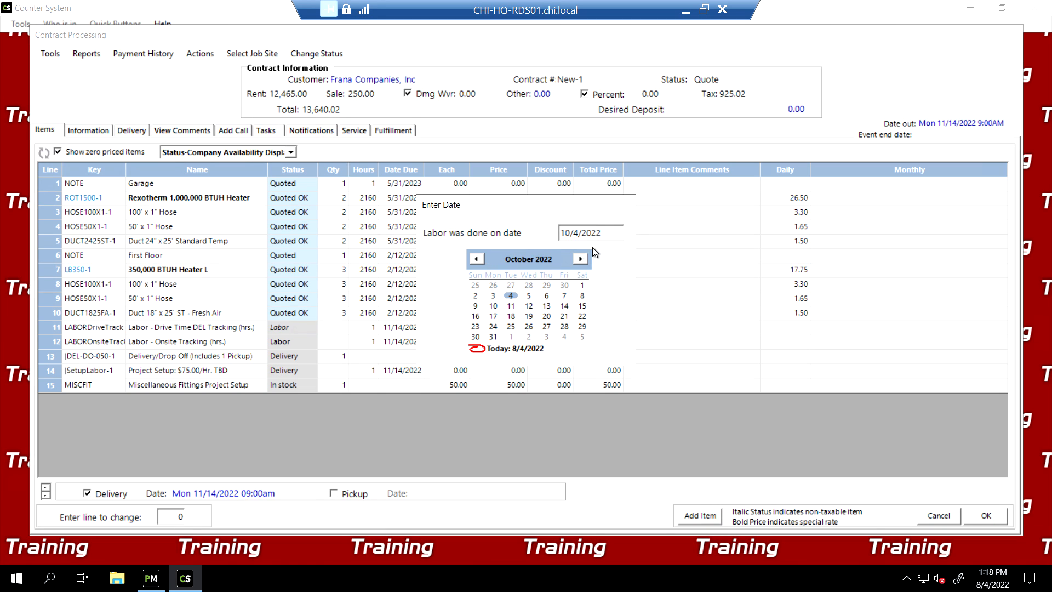
{"action": "left_click", "coordinate": [581, 259]}
{"action": "left_click", "coordinate": [494, 307]}
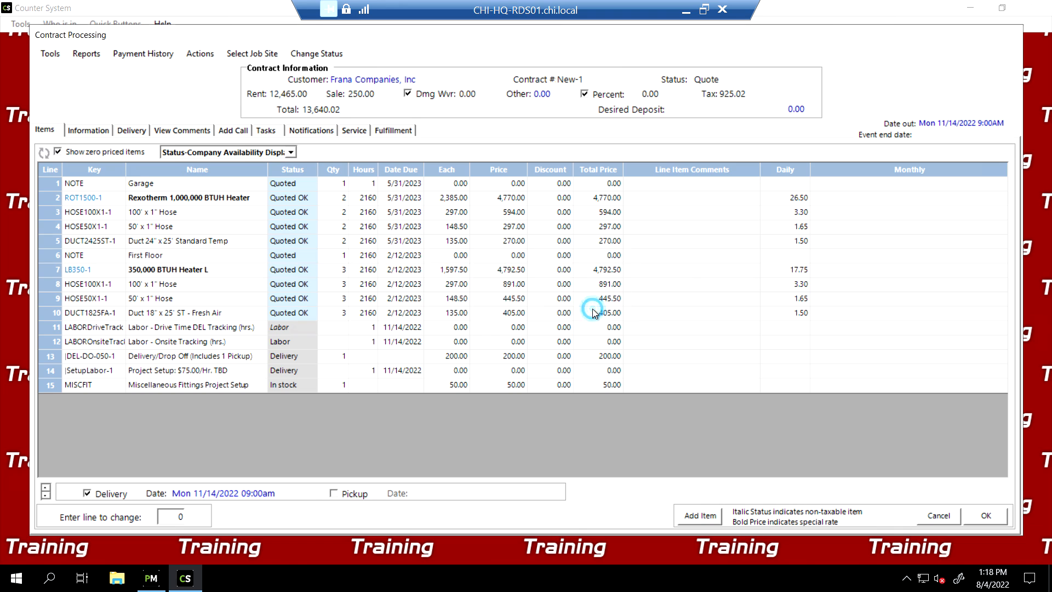
{"action": "left_click", "coordinate": [592, 304]}
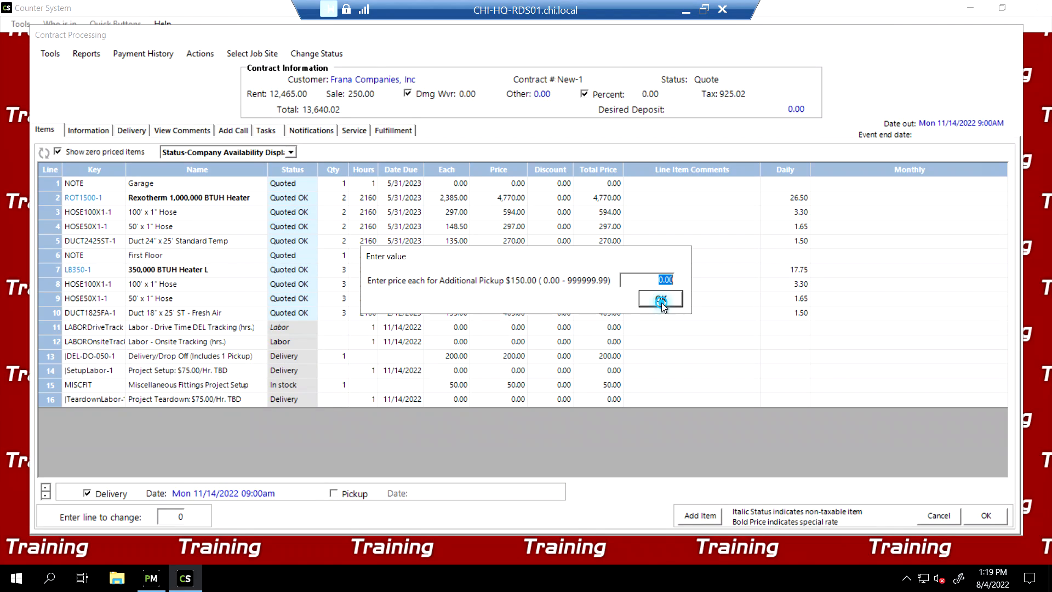
{"action": "left_click", "coordinate": [662, 300]}
{"action": "left_click", "coordinate": [615, 296]}
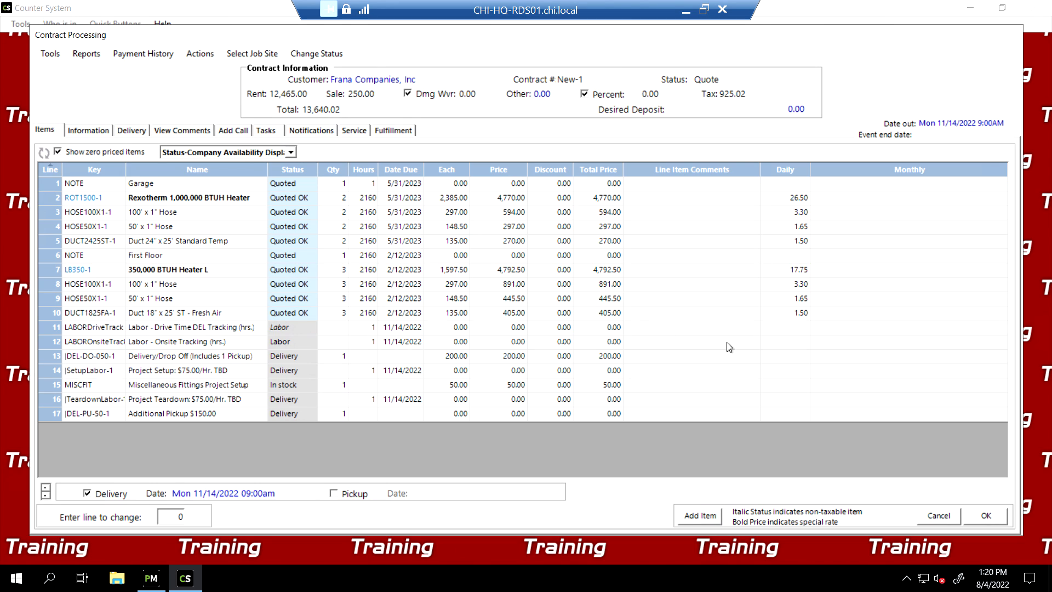
Finalize the quote's line items and assign the WIN2223 SEASONAL transaction type
{"action": "left_click", "coordinate": [984, 517]}
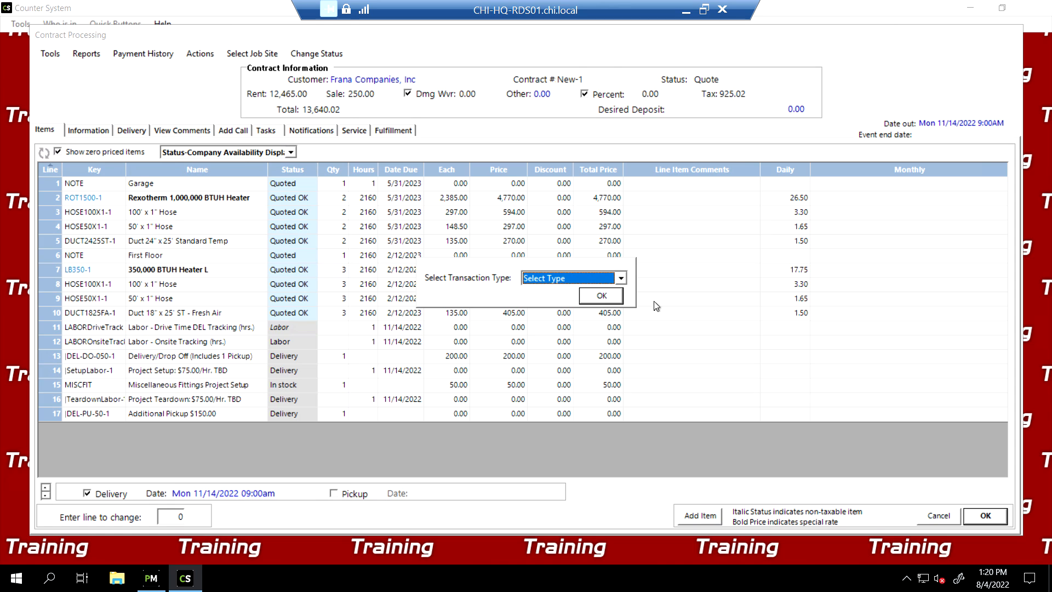
{"action": "left_click", "coordinate": [624, 279]}
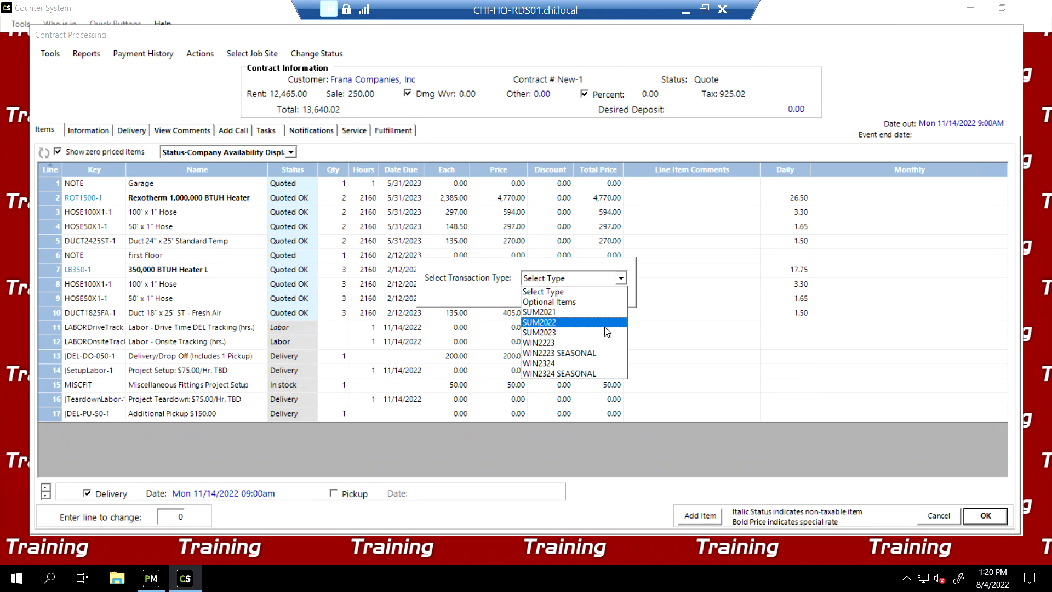
{"action": "left_click", "coordinate": [589, 354]}
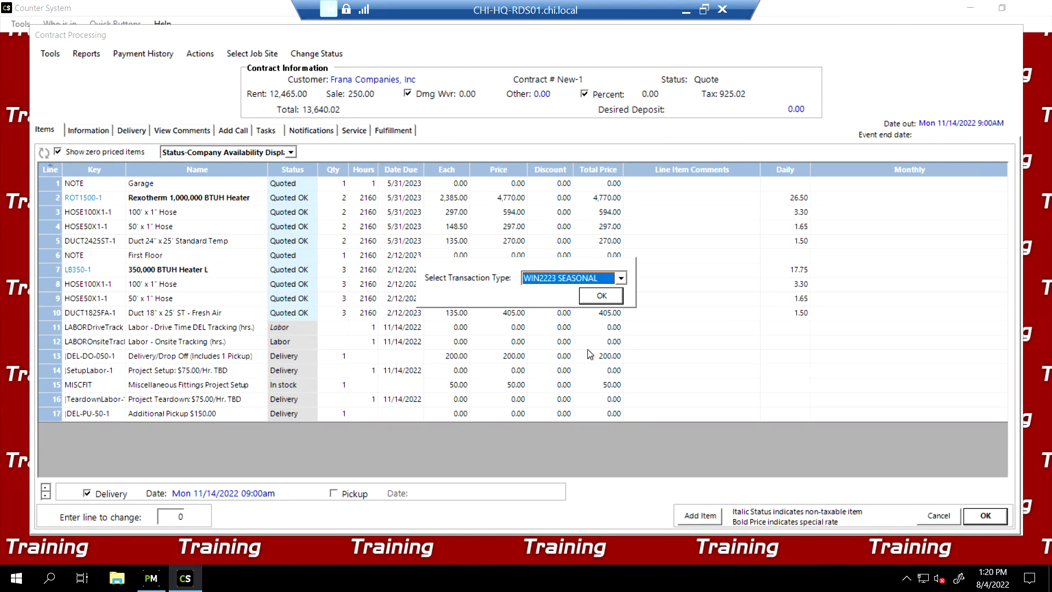
{"action": "left_click", "coordinate": [597, 300]}
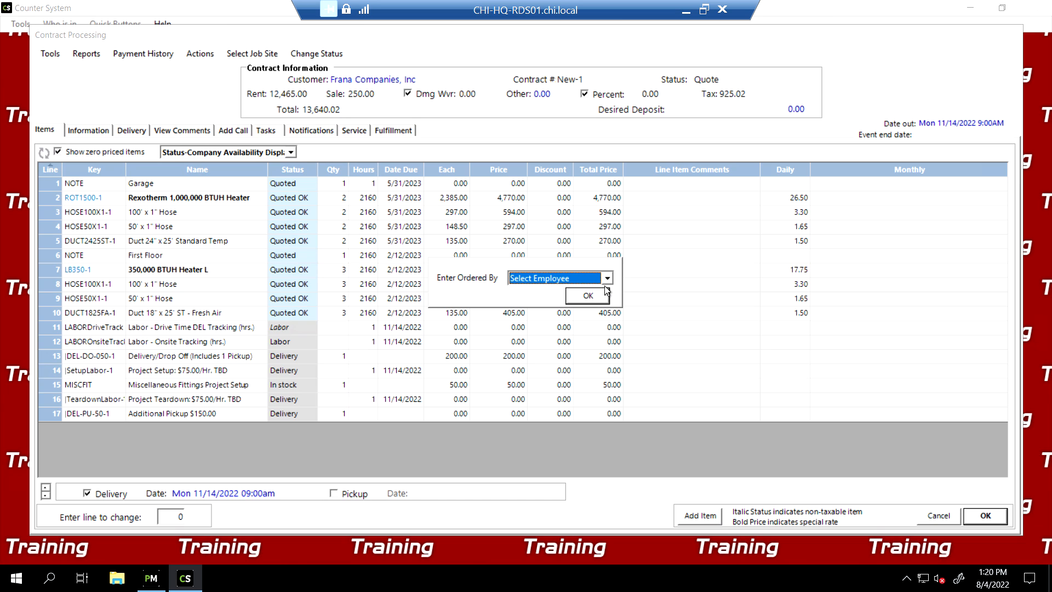
Choose the customer's employee who ordered the quote and complete the contract entry
{"action": "left_click", "coordinate": [608, 280]}
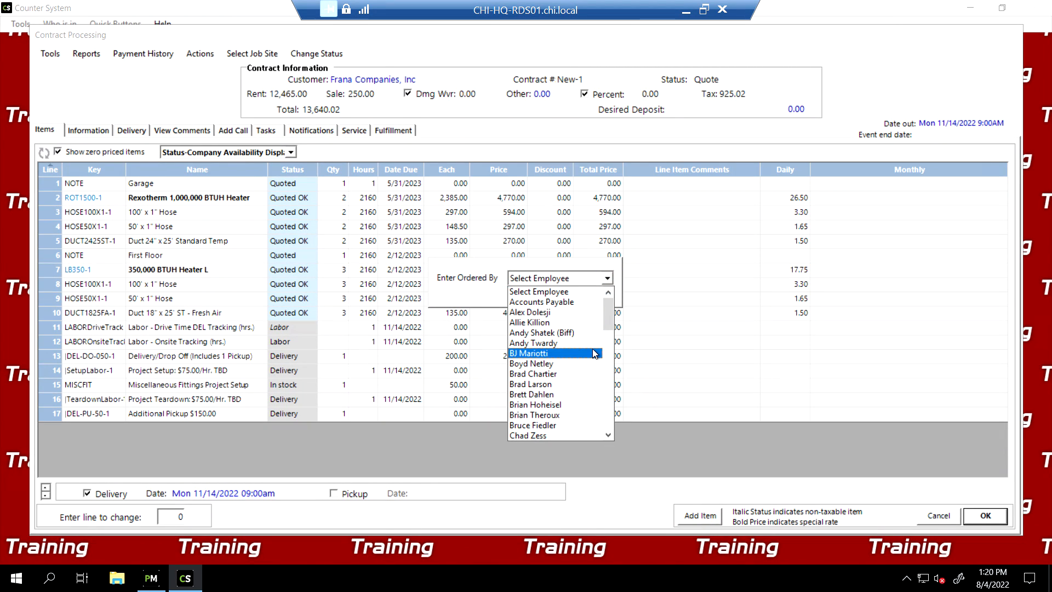
{"action": "left_click", "coordinate": [548, 354]}
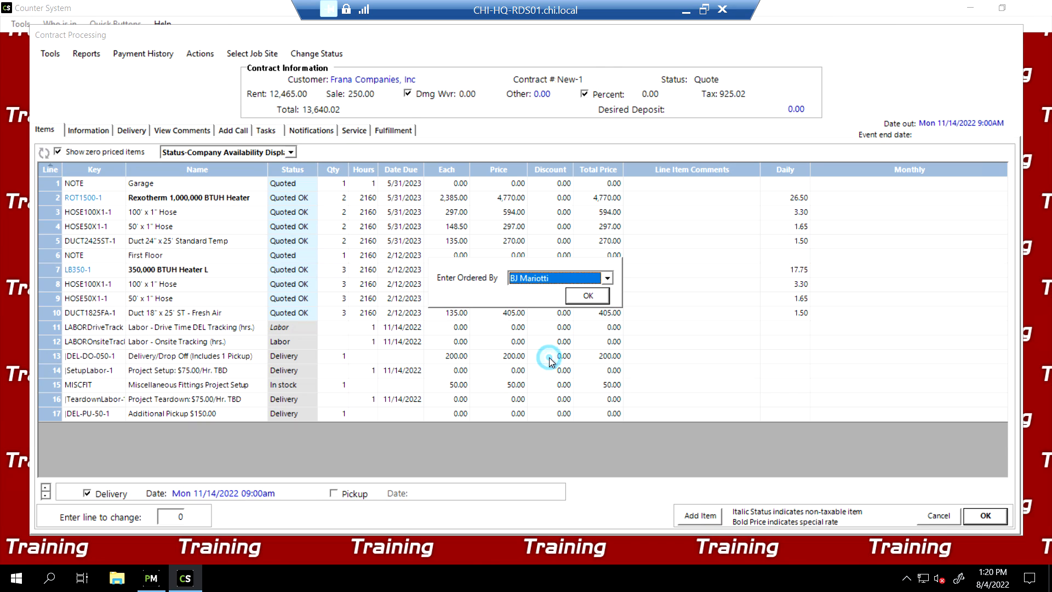
{"action": "left_click", "coordinate": [582, 301]}
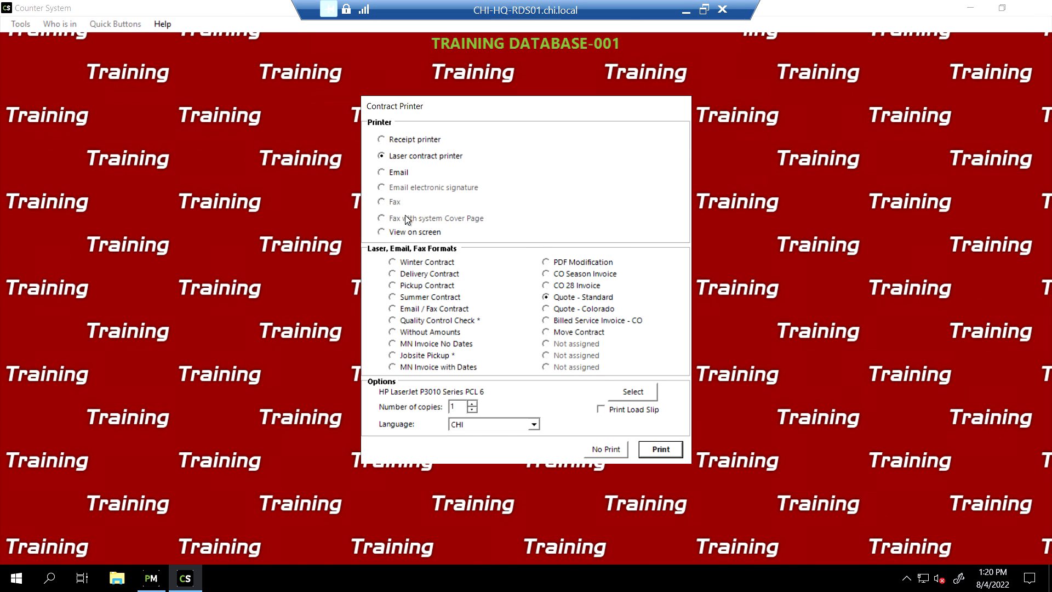
View the contract on screen in the Quote - Standard format and review its header, rented items and sold items
{"action": "left_click", "coordinate": [383, 232]}
{"action": "left_click", "coordinate": [652, 446]}
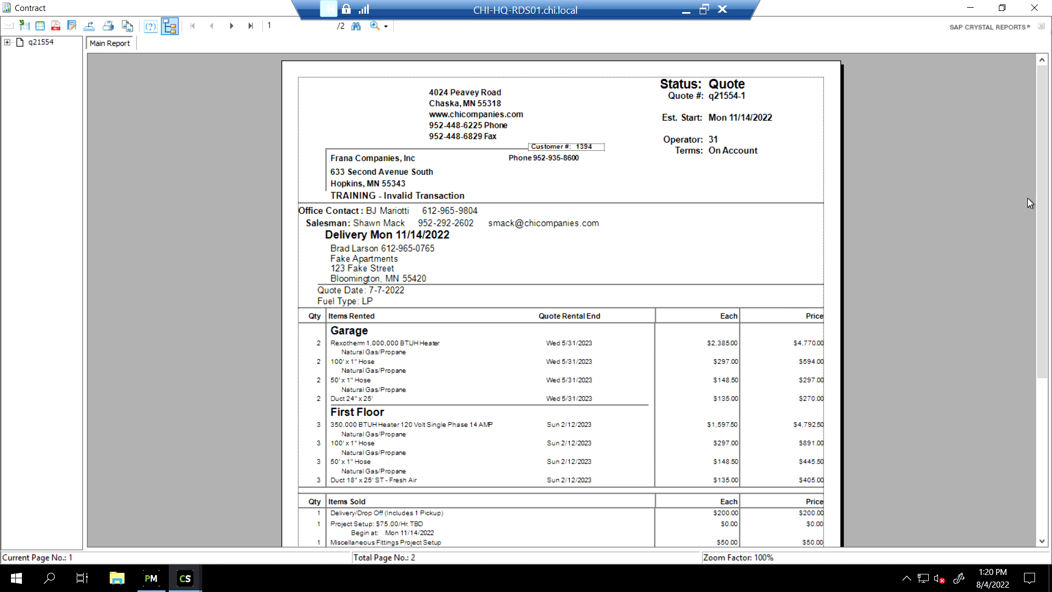
{"action": "scroll", "coordinate": [1047, 201], "scroll_direction": "down", "scroll_amount": 3}
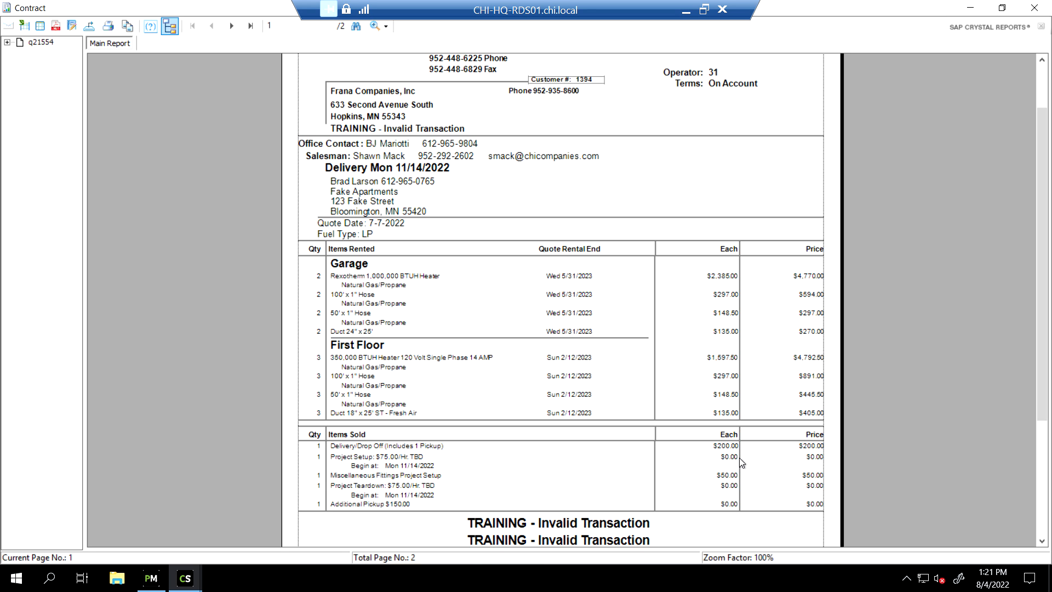
{"action": "left_click_drag", "start_coordinate": [1041, 277], "coordinate": [1051, 202]}
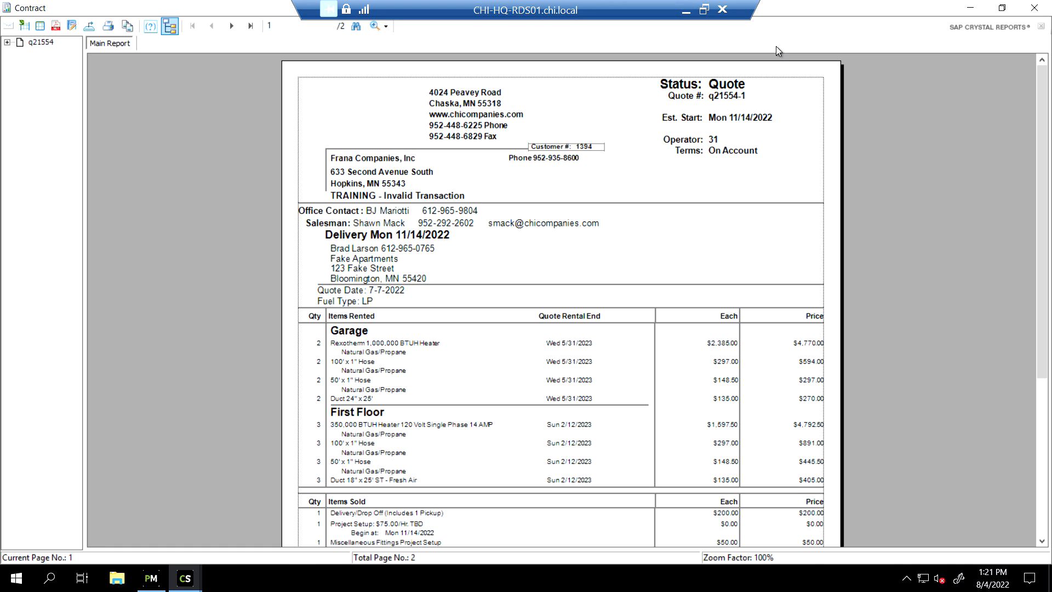
{"action": "left_click", "coordinate": [686, 9]}
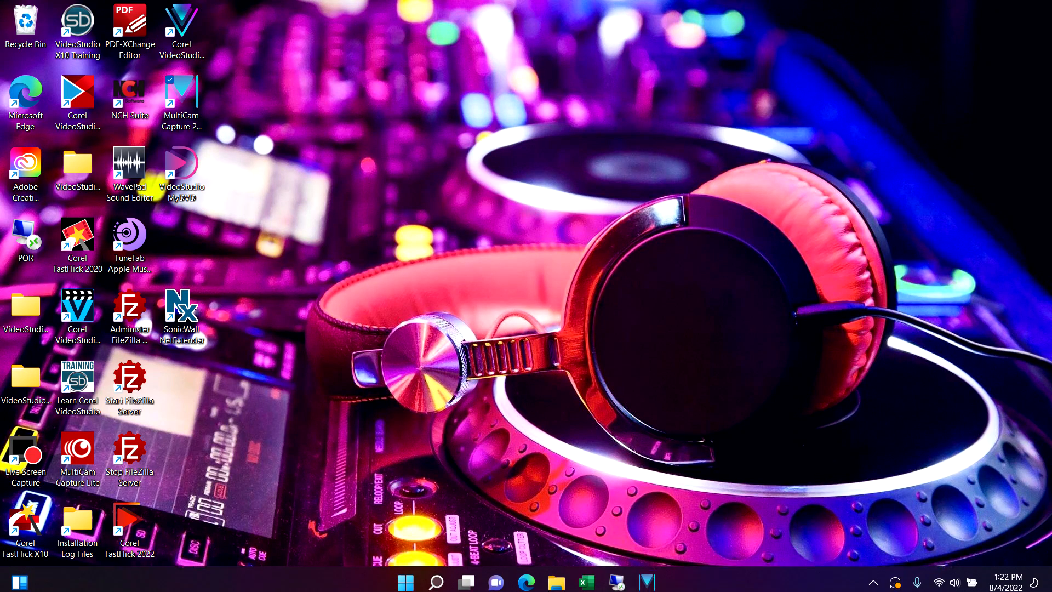
{"action": "left_click", "coordinate": [646, 583]}
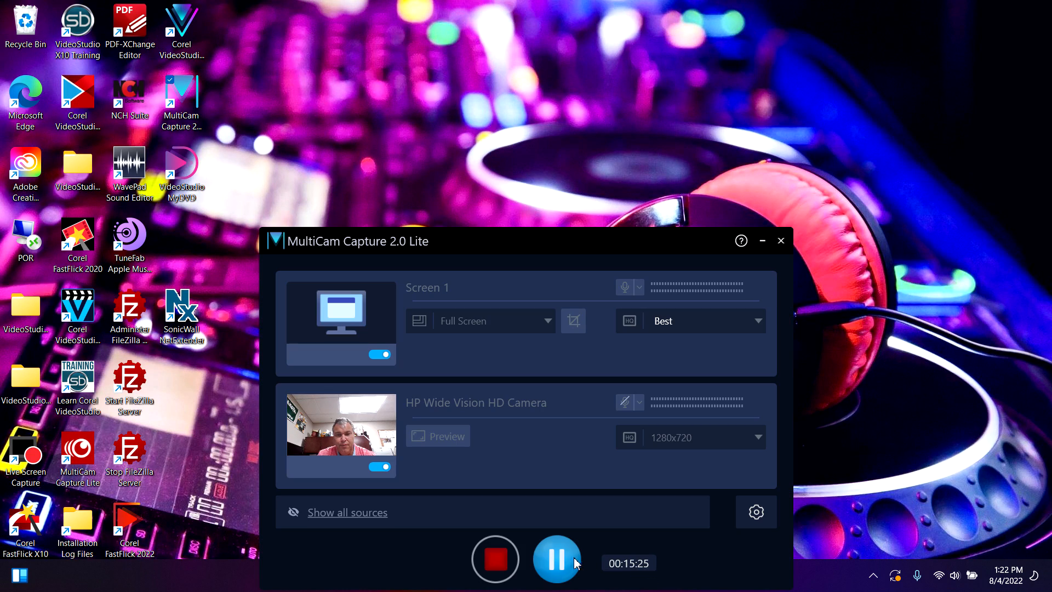